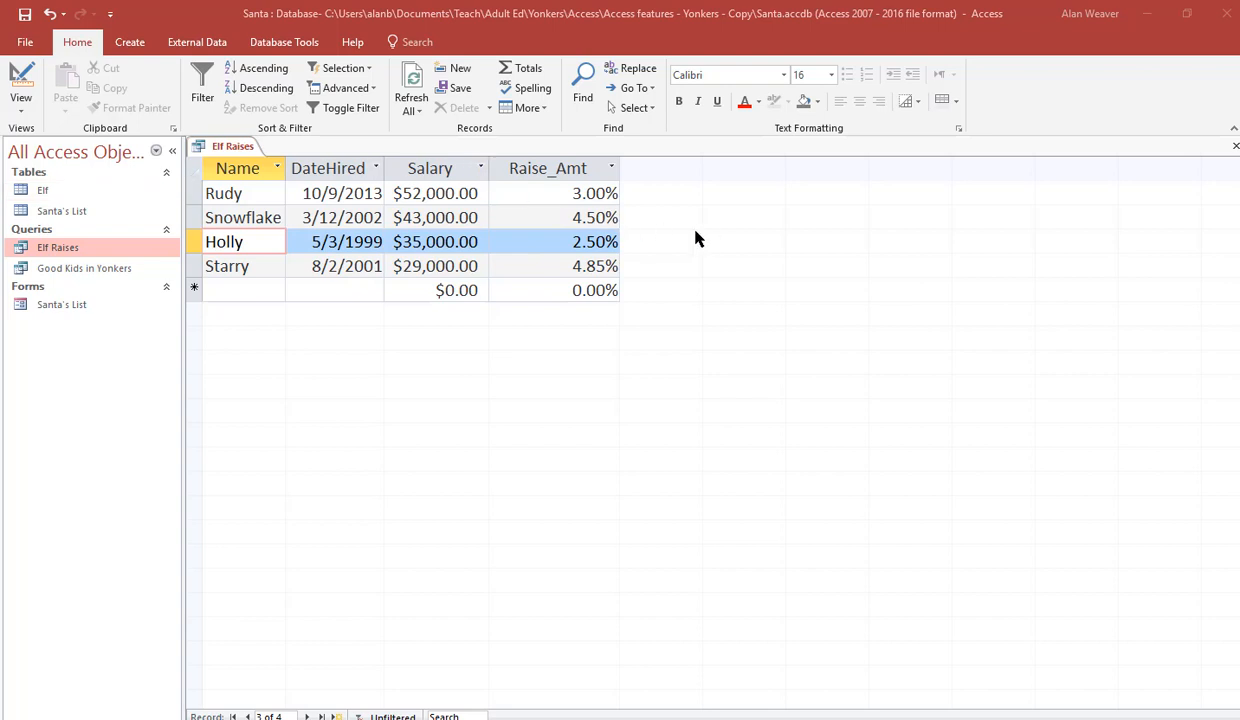
# Review the records in the Elf table, close it, and open the Elf Raises query in Design view
pyautogui.doubleClick(55, 190)
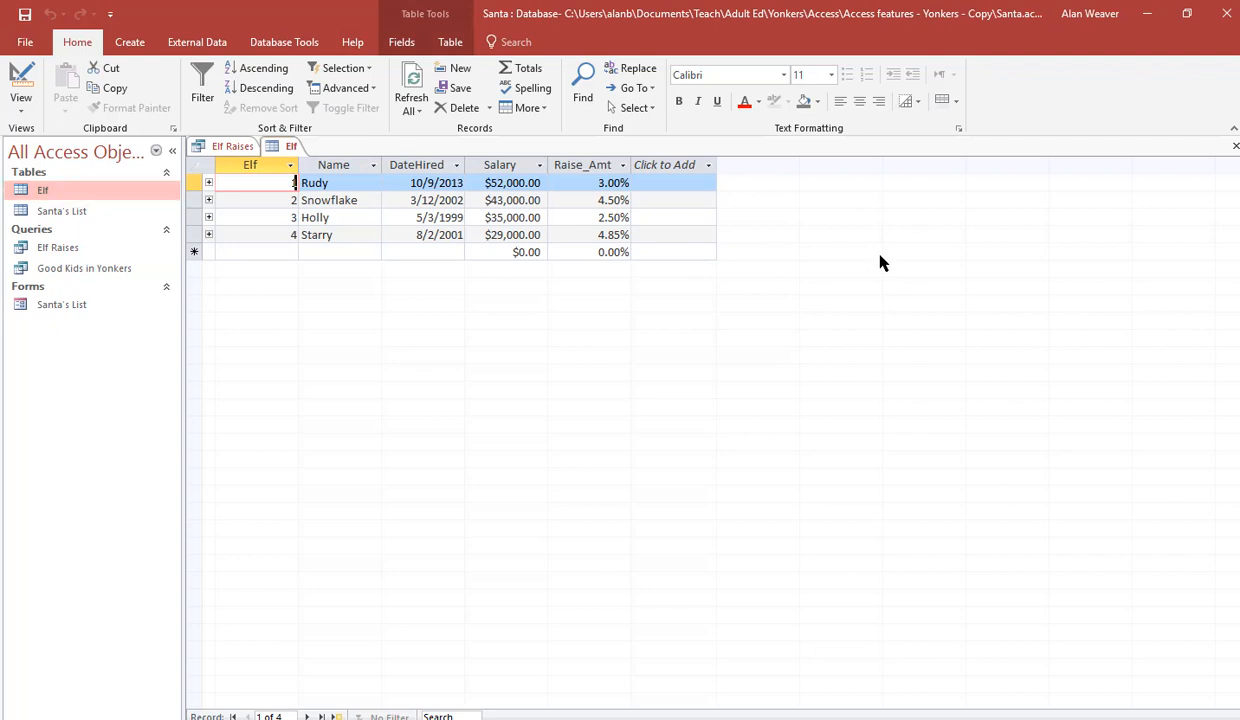
pyautogui.click(1235, 146)
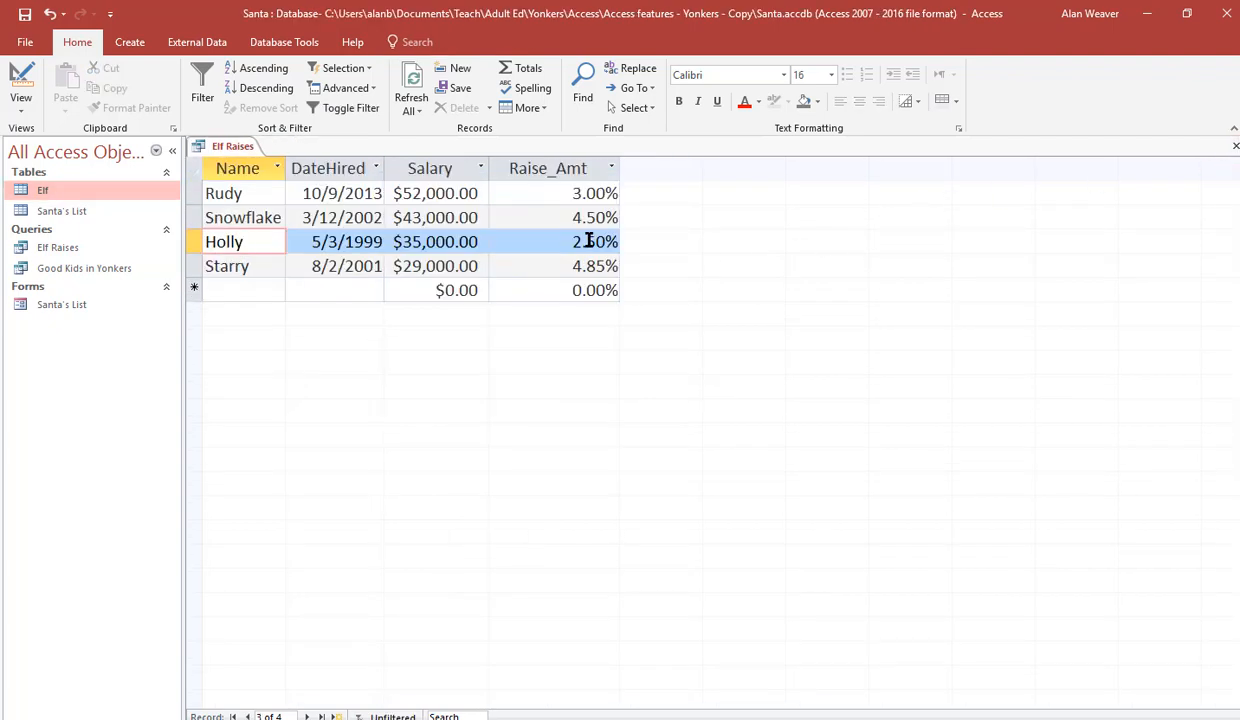
pyautogui.rightClick(222, 148)
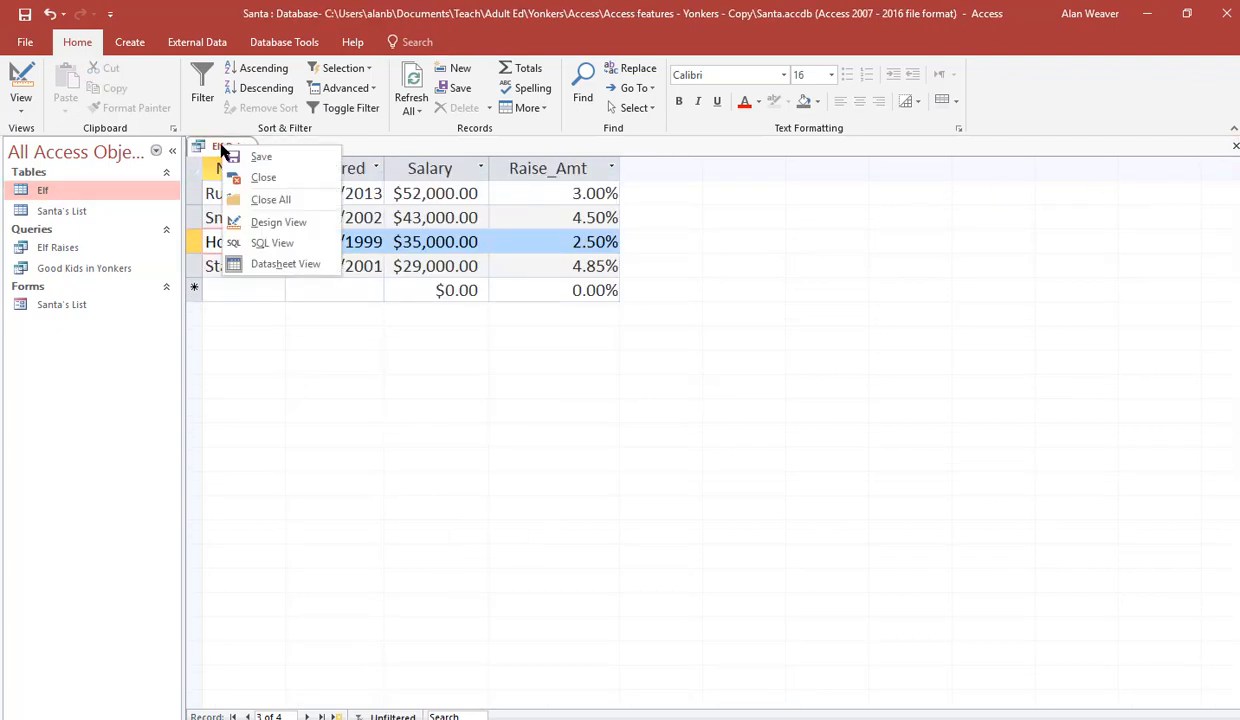
pyautogui.click(278, 222)
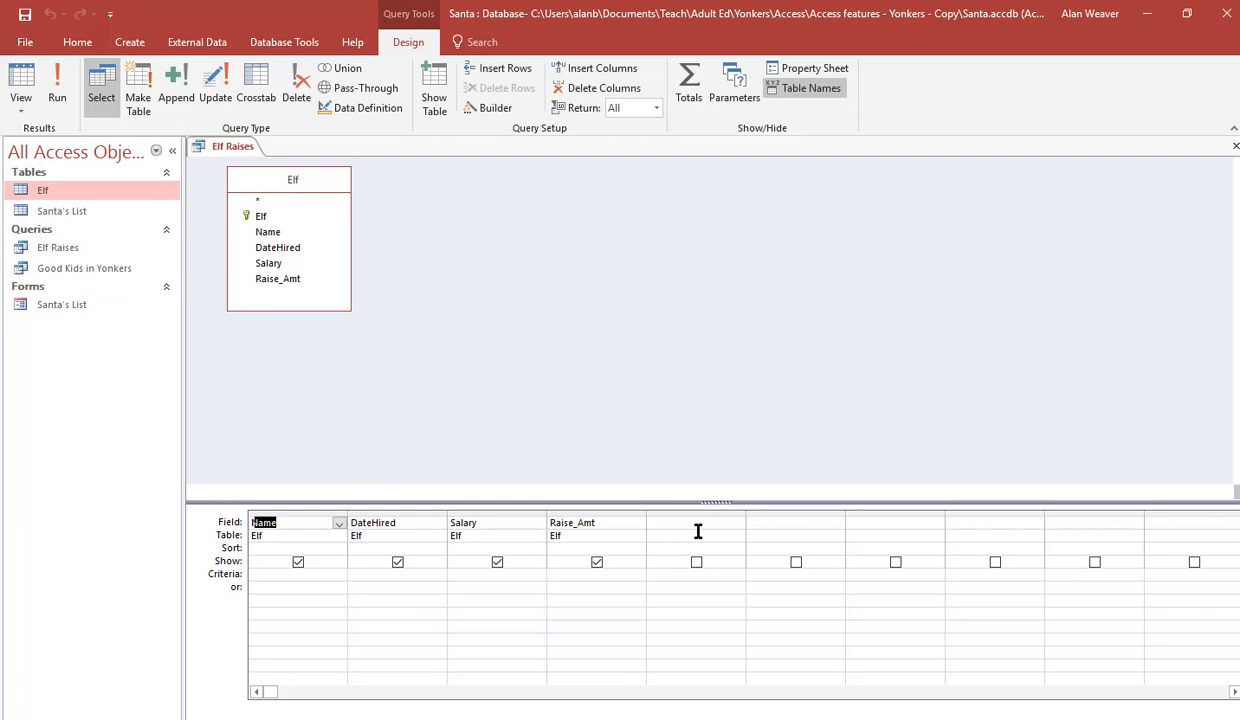
# Add a calculated field NextYearRaise to the query that multiplies Salary by Raise_Amt
pyautogui.click(678, 525)
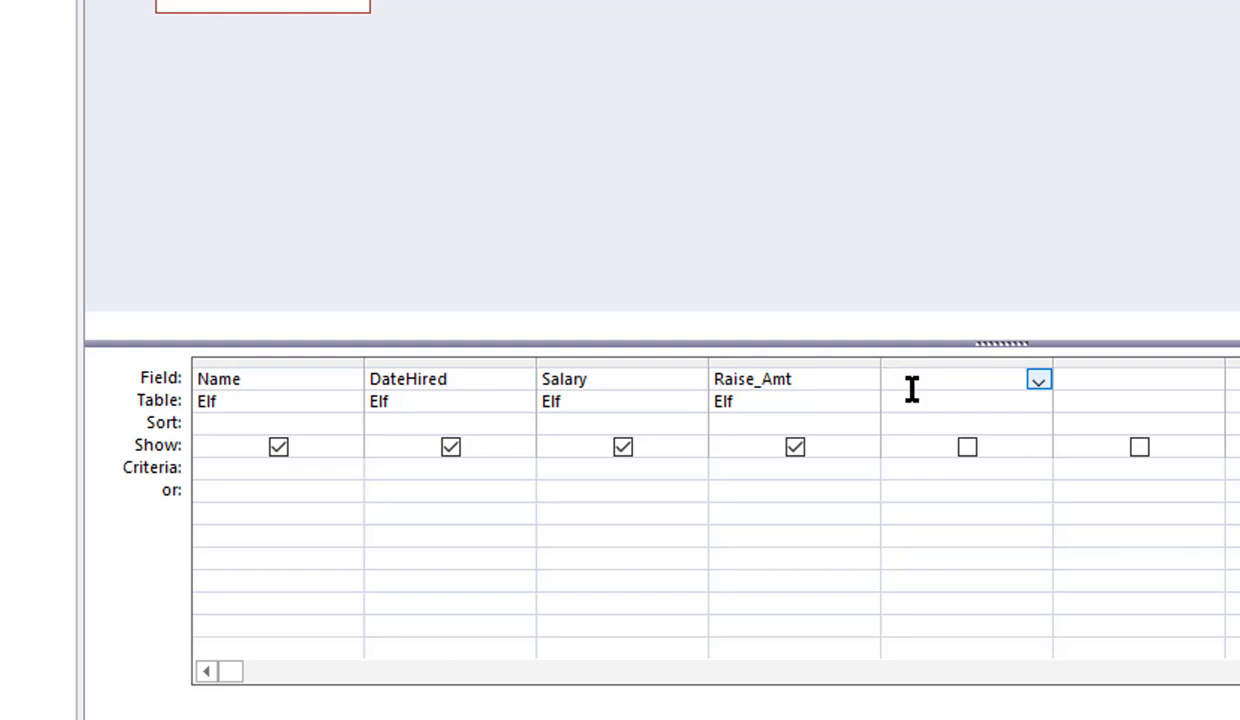
pyautogui.write('Na')
pyautogui.press('BackSpace')
pyautogui.press('BackSpace')
pyautogui.write('ext Y')
pyautogui.press('BackSpace')
pyautogui.press('BackSpace')
pyautogui.write('&Y')
pyautogui.press('BackSpace')
pyautogui.press('BackSpace')
pyautogui.press('BackSpace')
pyautogui.write('tY')
pyautogui.write('earRaise')
pyautogui.write(':')
pyautogui.write('Salary')
pyautogui.write('*')
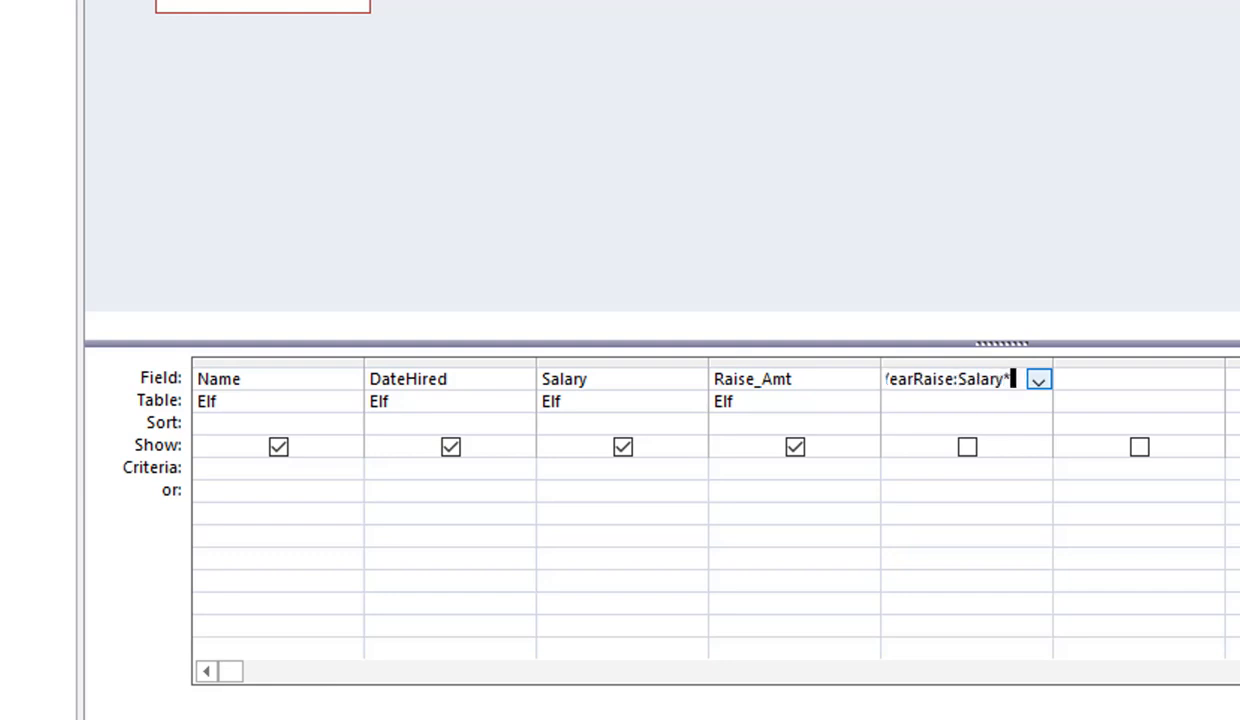
pyautogui.write('raise_')
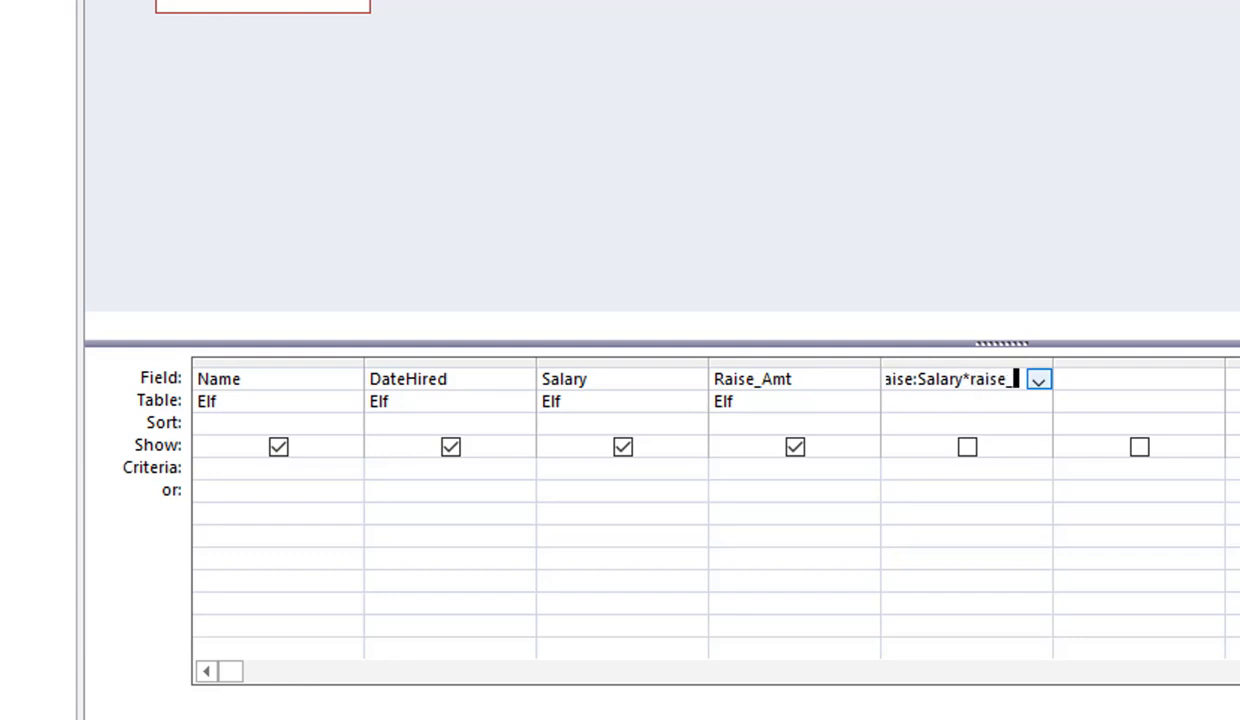
pyautogui.write('amt')
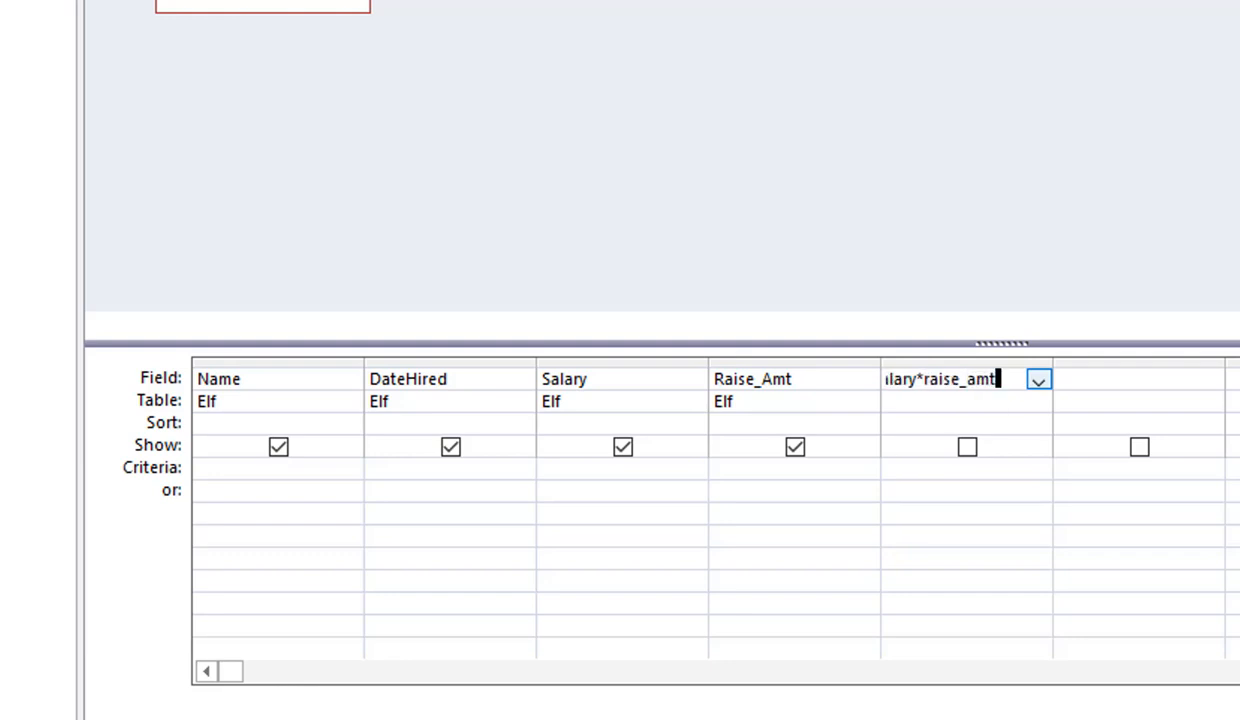
pyautogui.press('Tab')
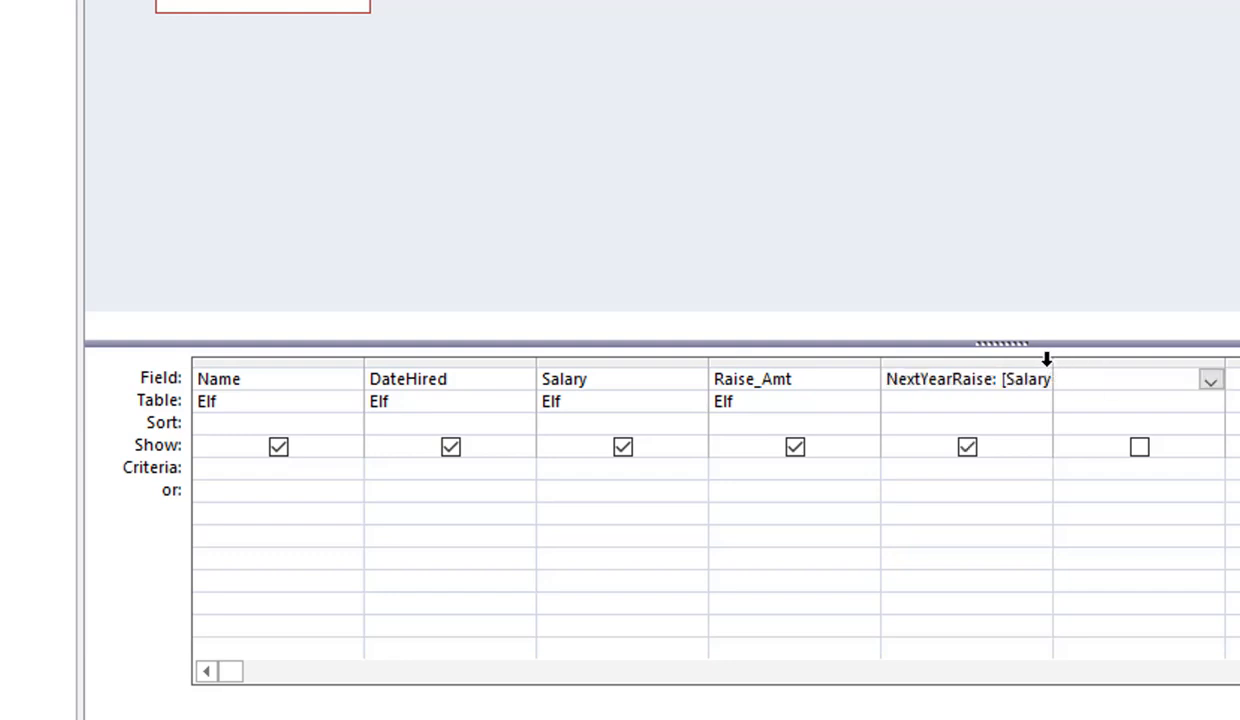
# Widen the NextYearRaise column in the design grid, and run the query with that column widened in the results too
pyautogui.moveTo(1048, 366); pyautogui.dragTo(1163, 360)
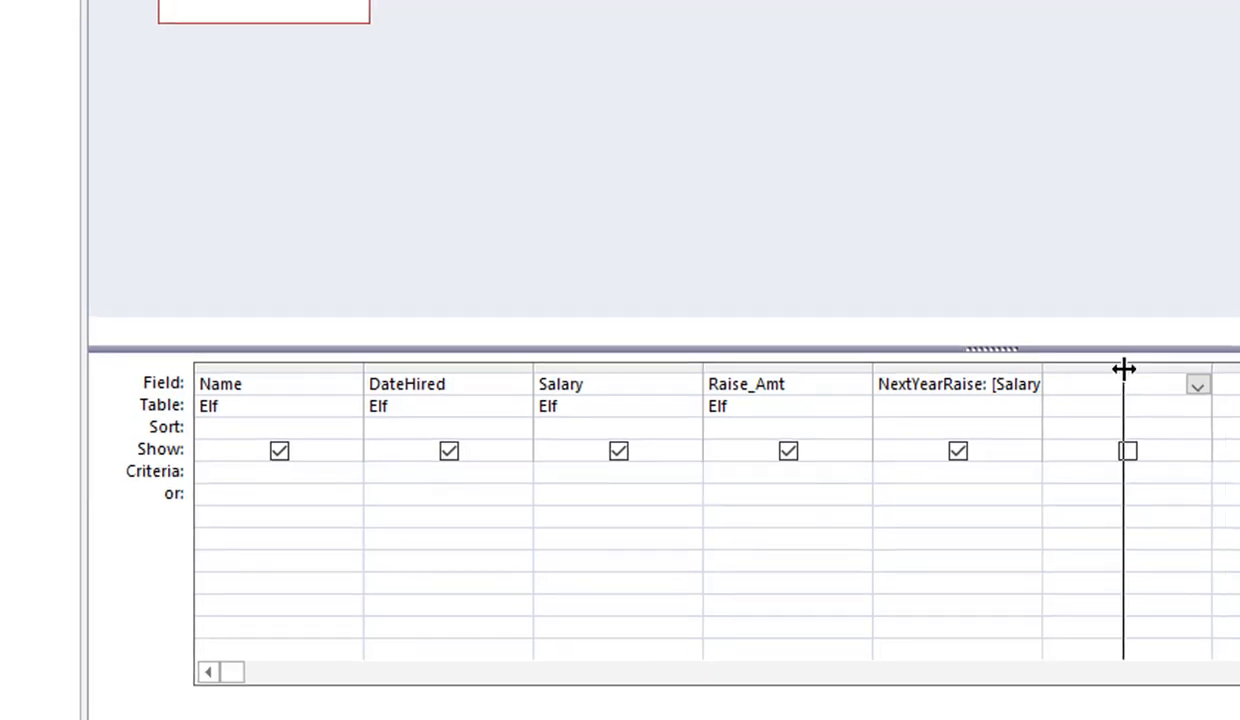
pyautogui.moveTo(912, 467); pyautogui.dragTo(913, 466)
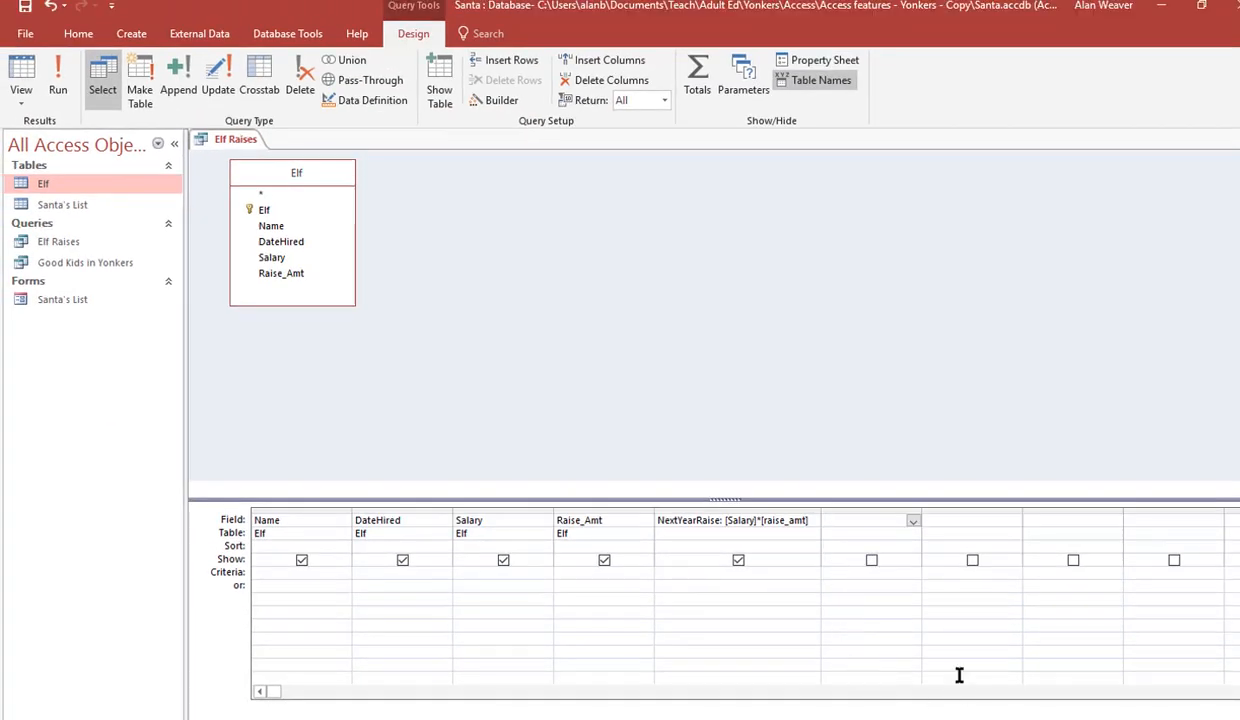
pyautogui.click(60, 72)
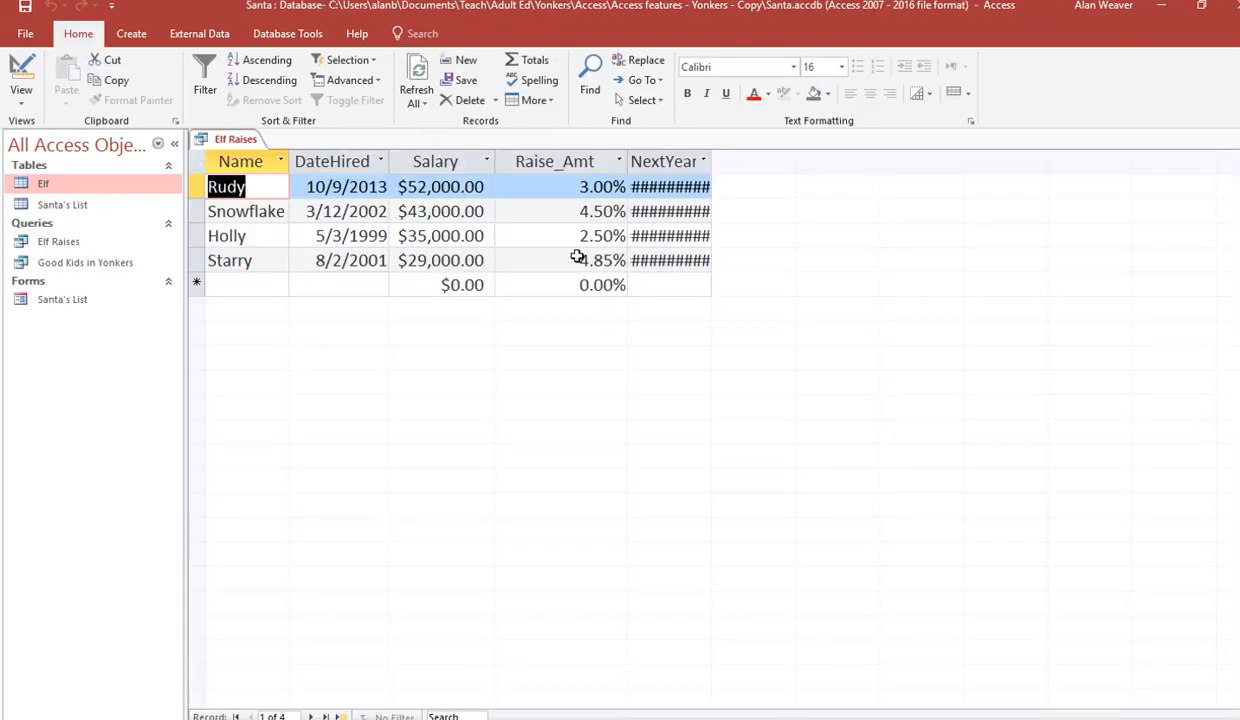
pyautogui.moveTo(713, 161); pyautogui.dragTo(798, 157)
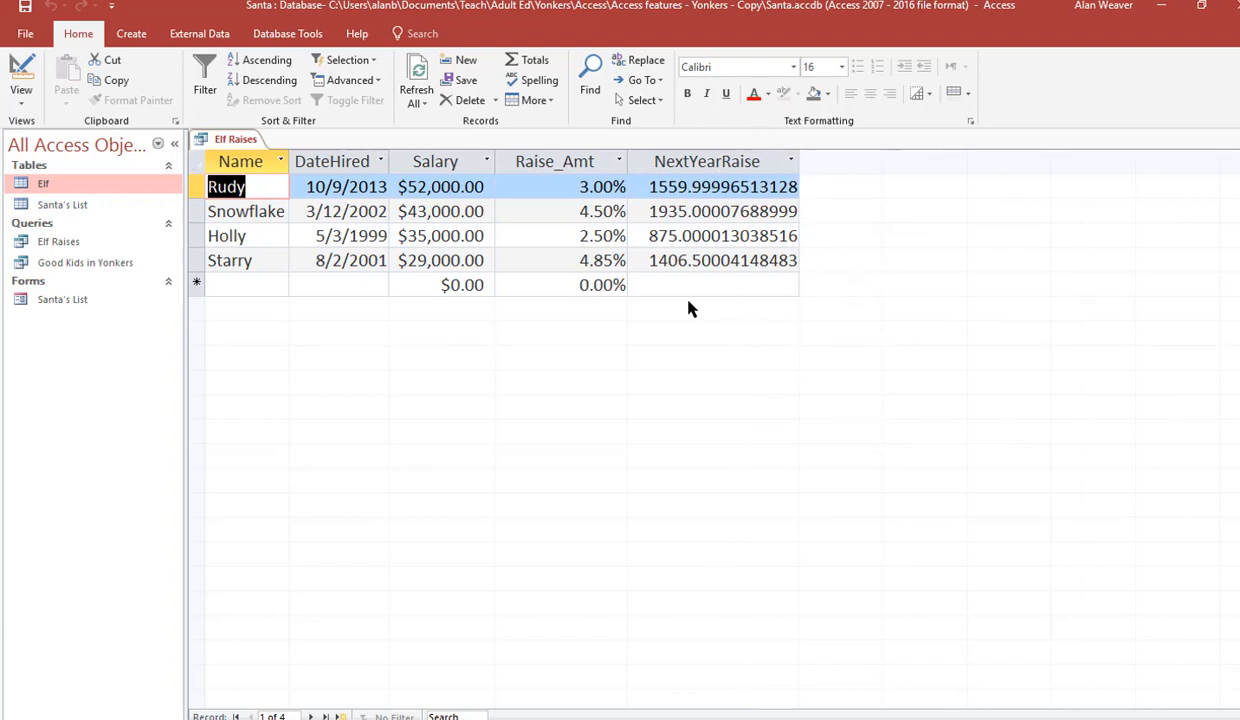
# Set the format of the NextYearRaise field to Currency in Design view and run the query again
pyautogui.click(24, 68)
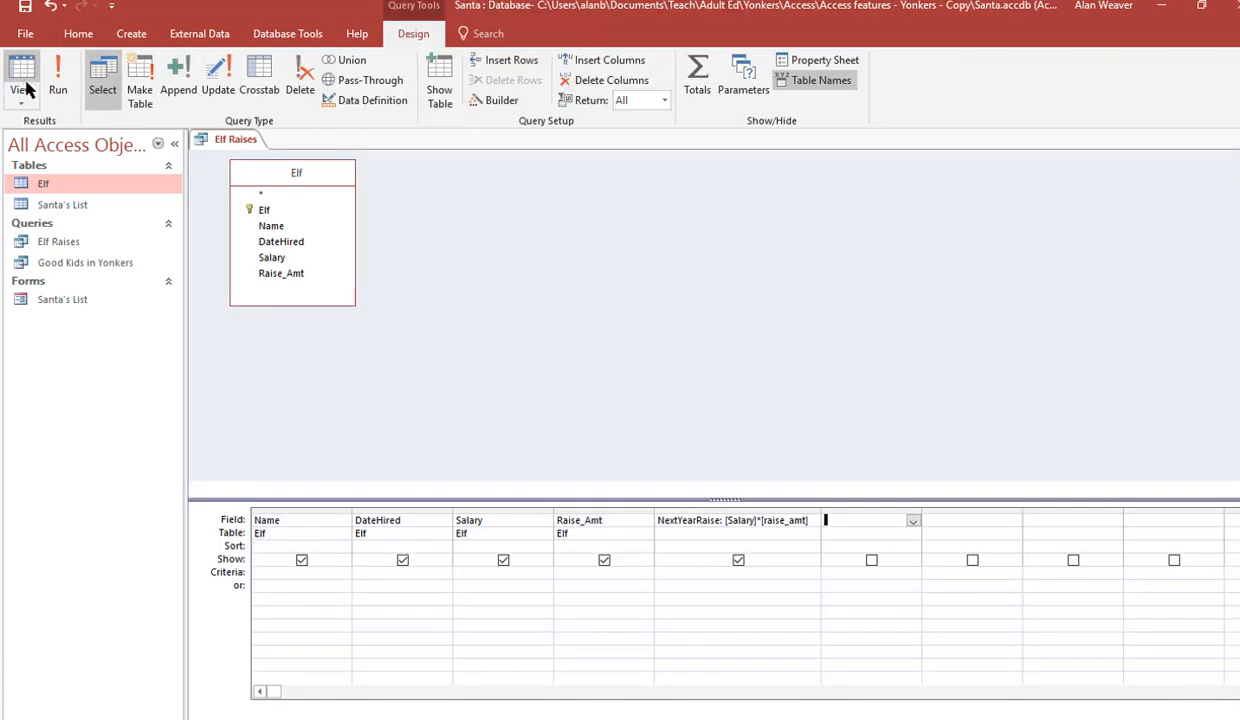
pyautogui.click(769, 533)
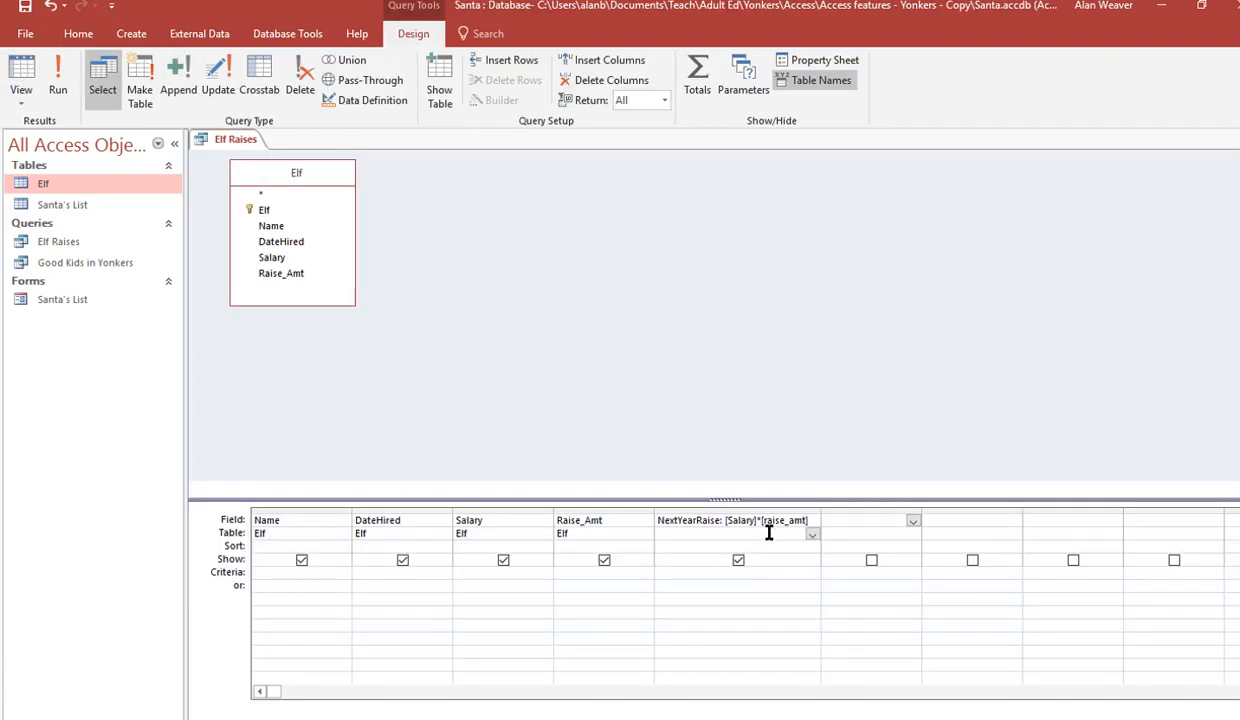
pyautogui.rightClick(769, 533)
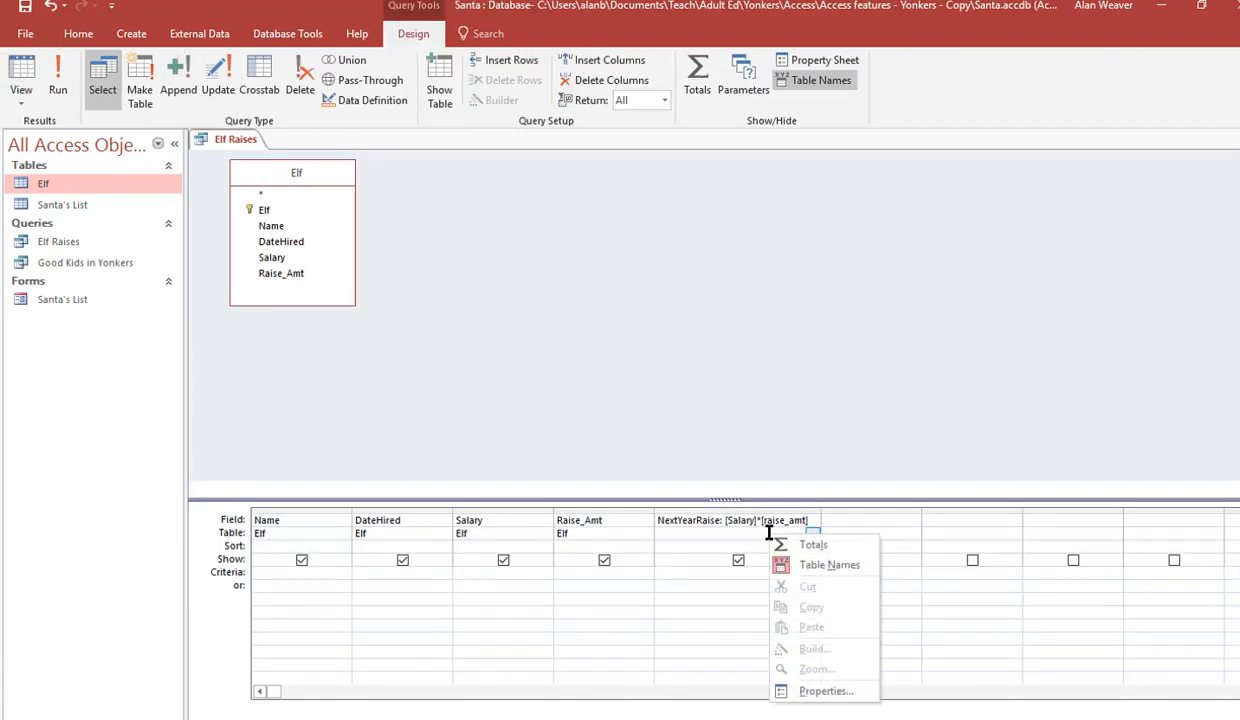
pyautogui.click(836, 690)
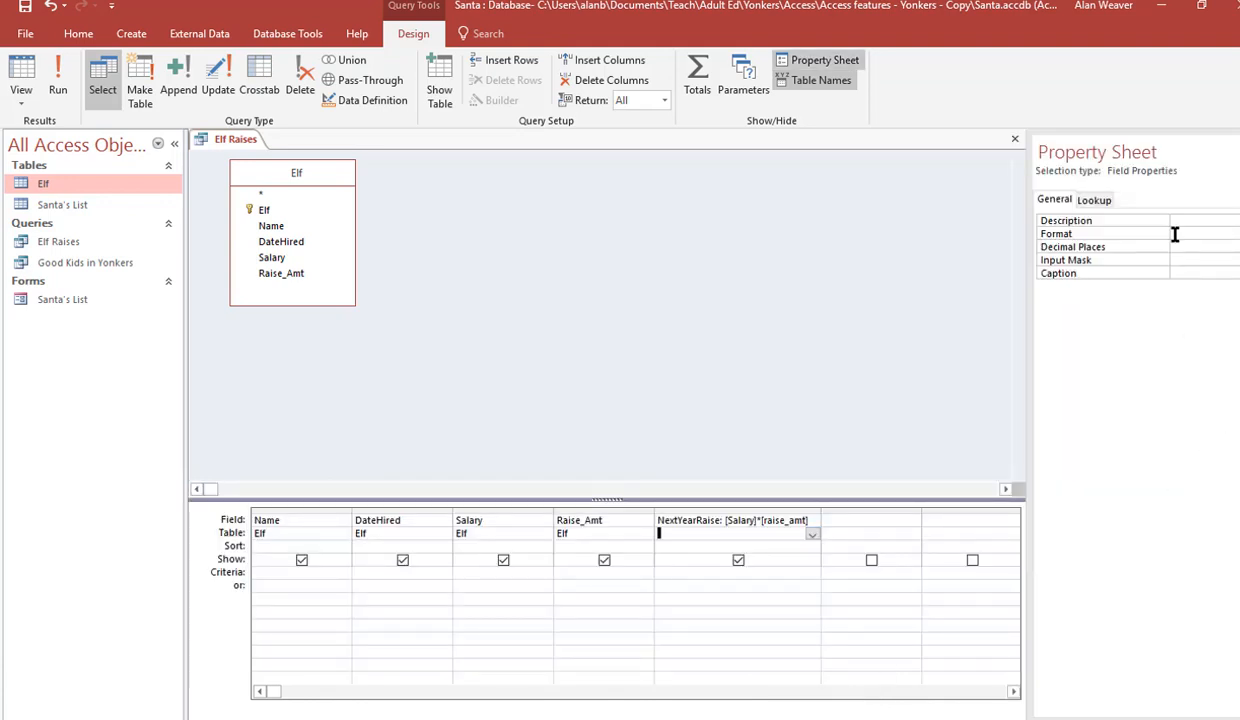
pyautogui.click(1175, 234)
pyautogui.click(1236, 233)
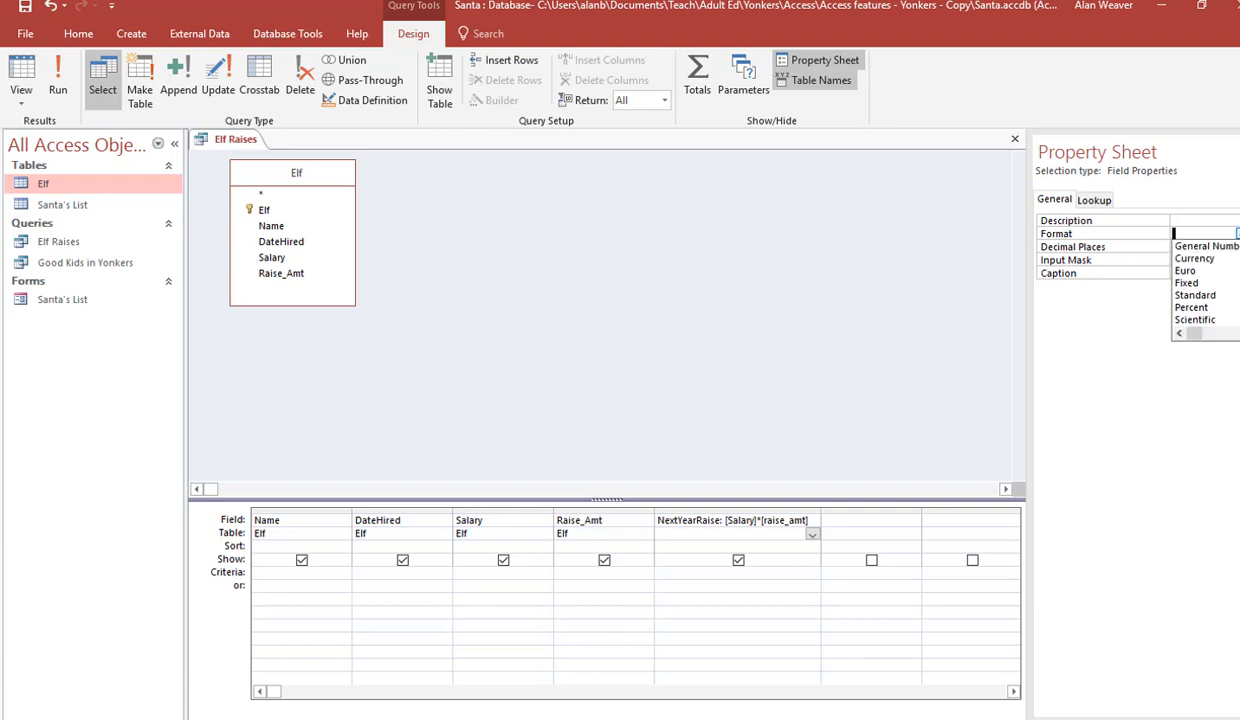
pyautogui.click(1198, 259)
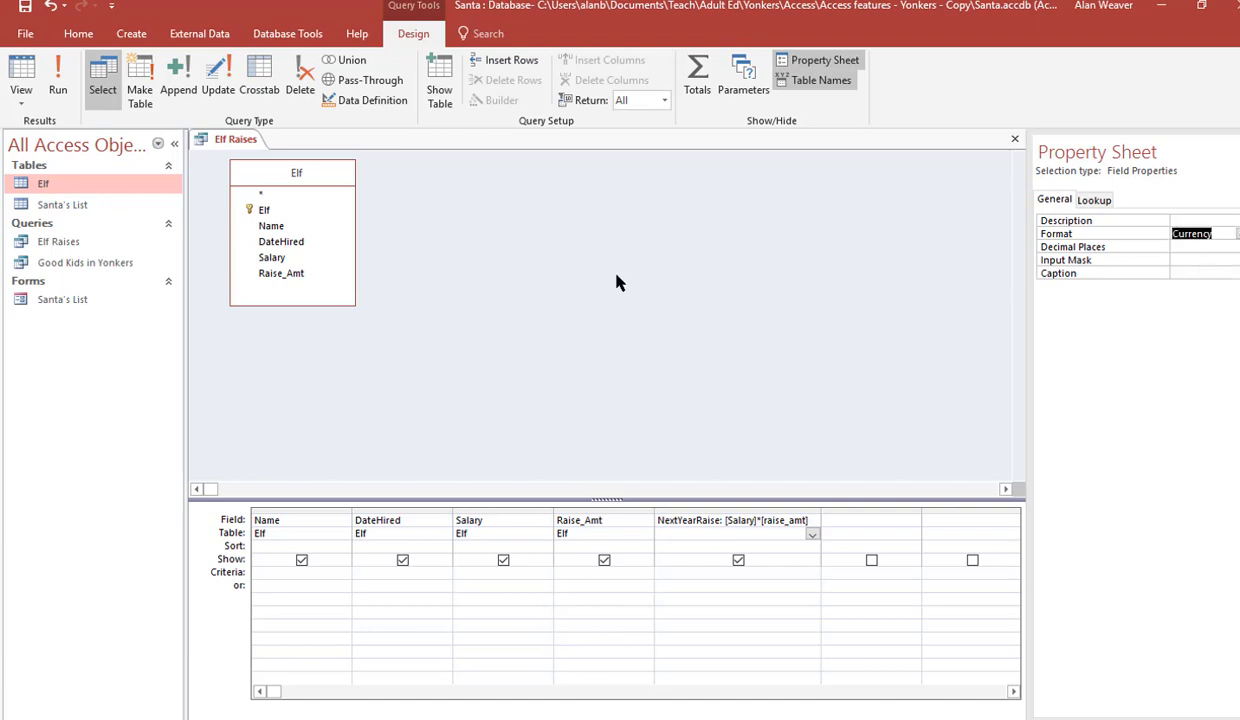
pyautogui.click(58, 80)
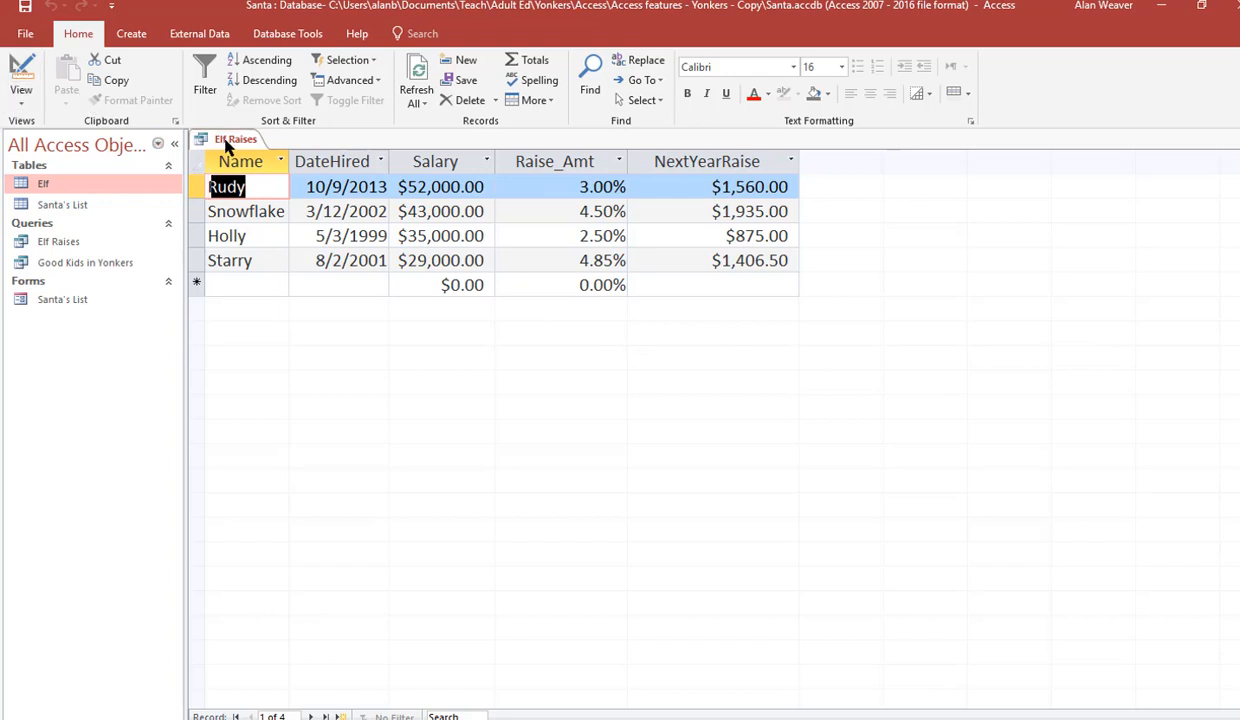
# Narrow the NextYearRaise column in the design grid and add a calculated field 2019Salary that adds salary and nextyearraise
pyautogui.rightClick(226, 143)
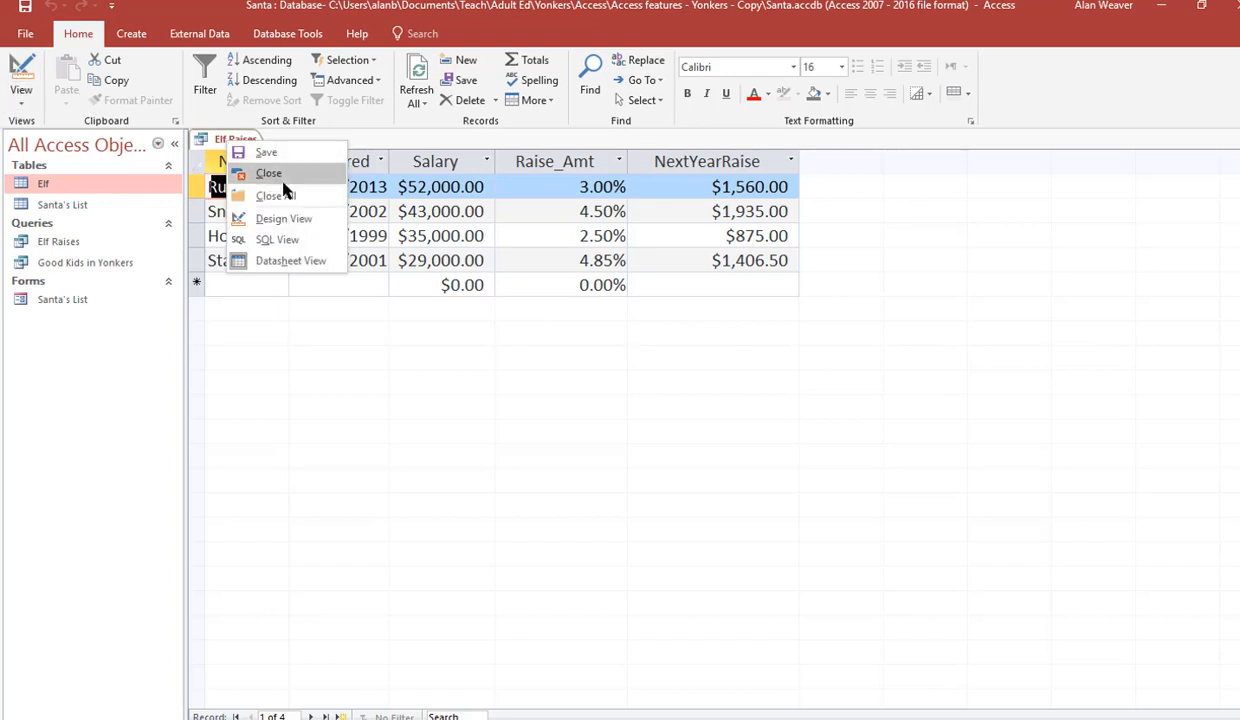
pyautogui.click(326, 220)
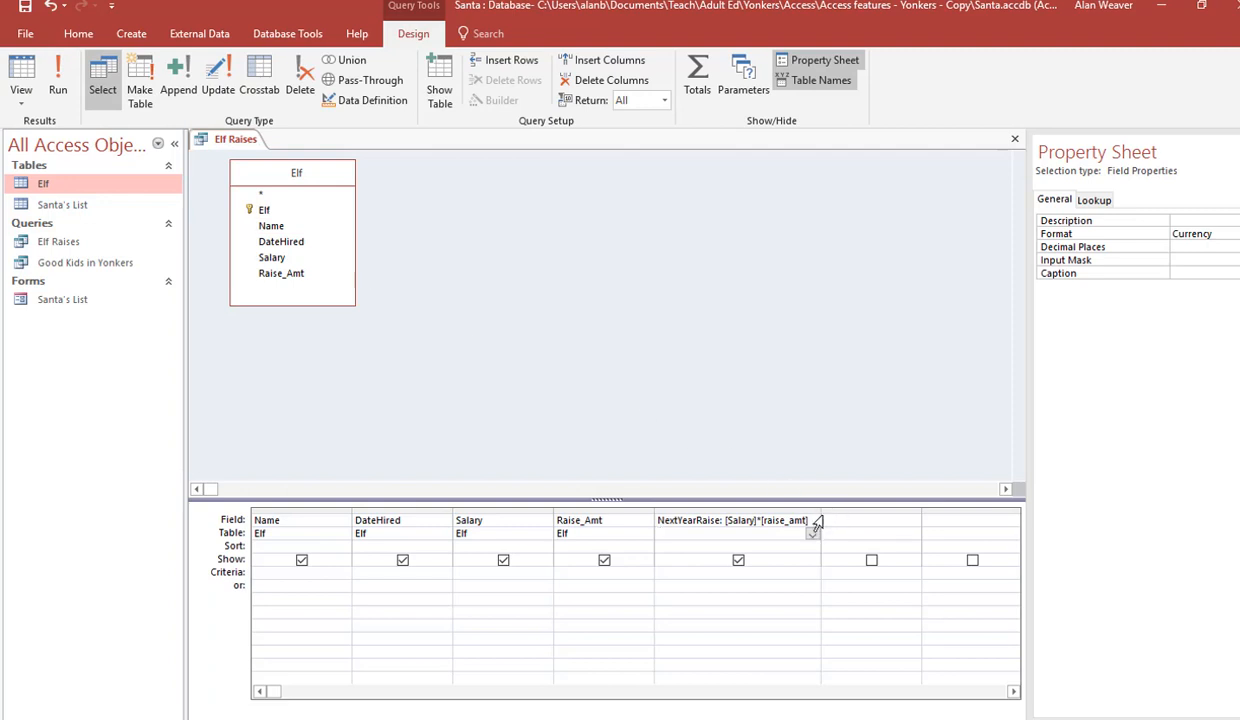
pyautogui.moveTo(822, 511); pyautogui.dragTo(762, 513)
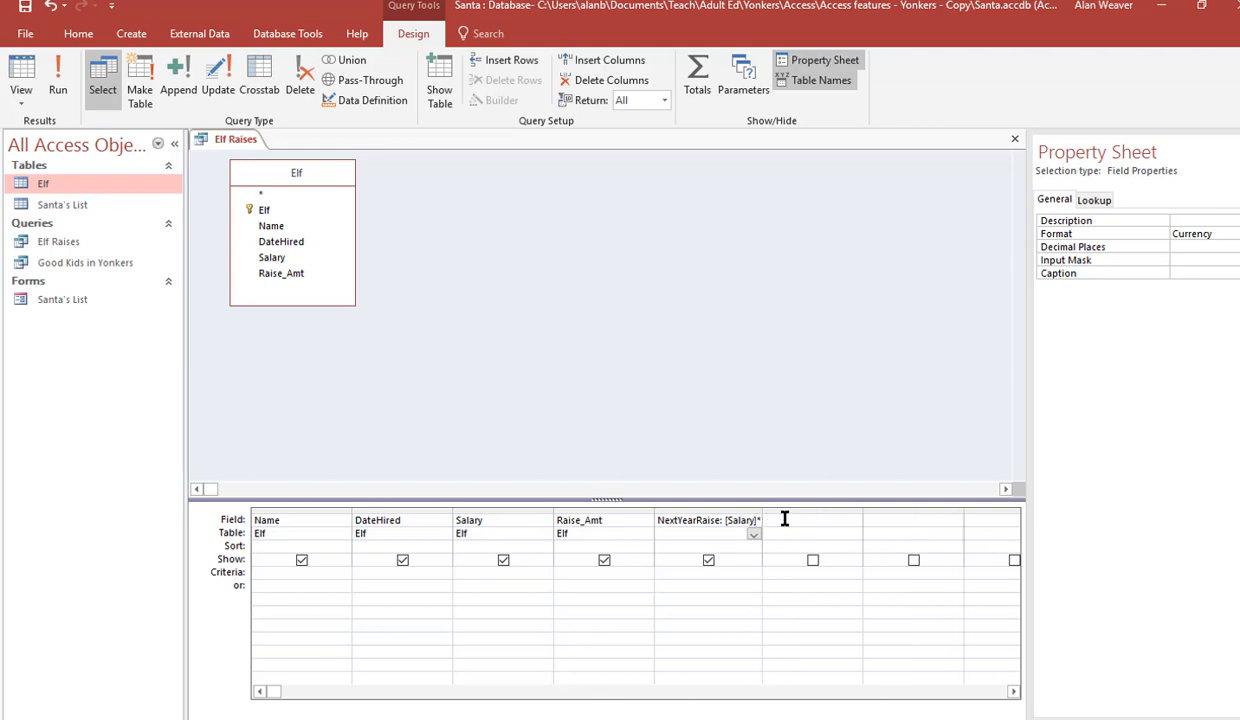
pyautogui.click(784, 519)
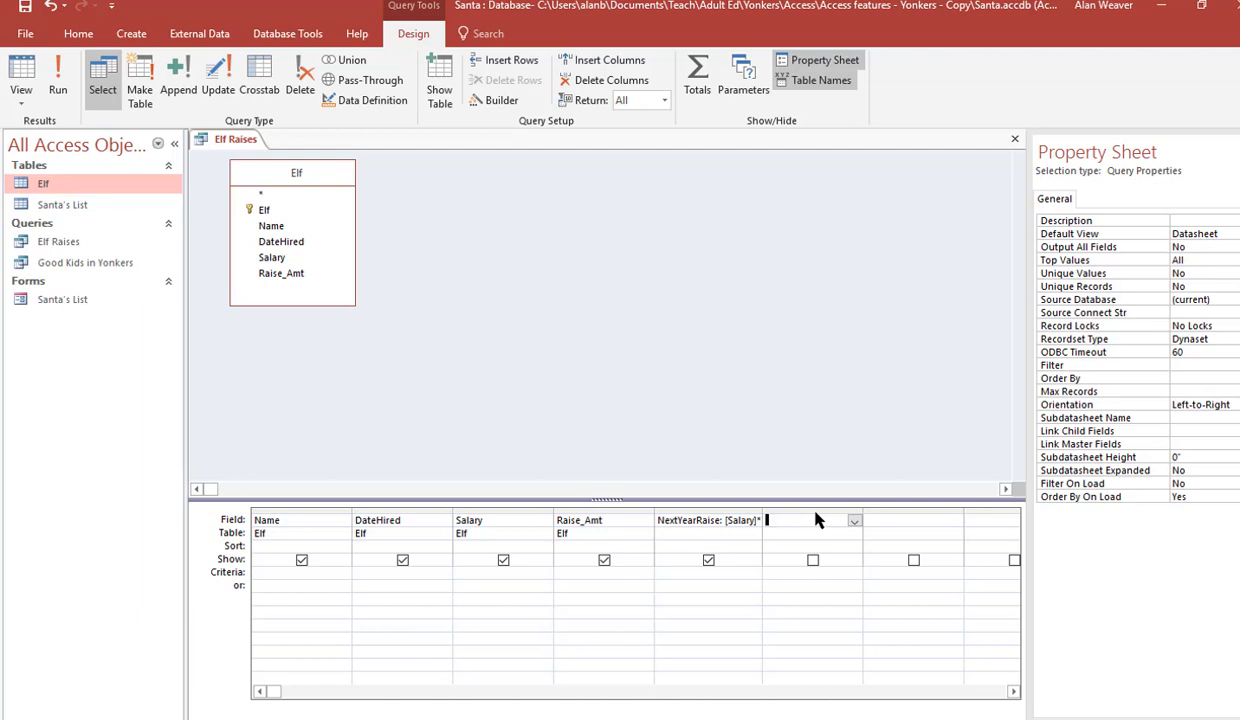
pyautogui.write('2019')
pyautogui.press('BackSpace')
pyautogui.press('BackSpace')
pyautogui.press('BackSpace')
pyautogui.write('lary')
pyautogui.press('BackSpace')
pyautogui.press('BackSpace')
pyautogui.press('BackSpace')
pyautogui.write('alary')
pyautogui.write('+')
pyautogui.write('nex')
pyautogui.write('tyear')
pyautogui.write('raise')
pyautogui.press('Return')
pyautogui.click(867, 519)
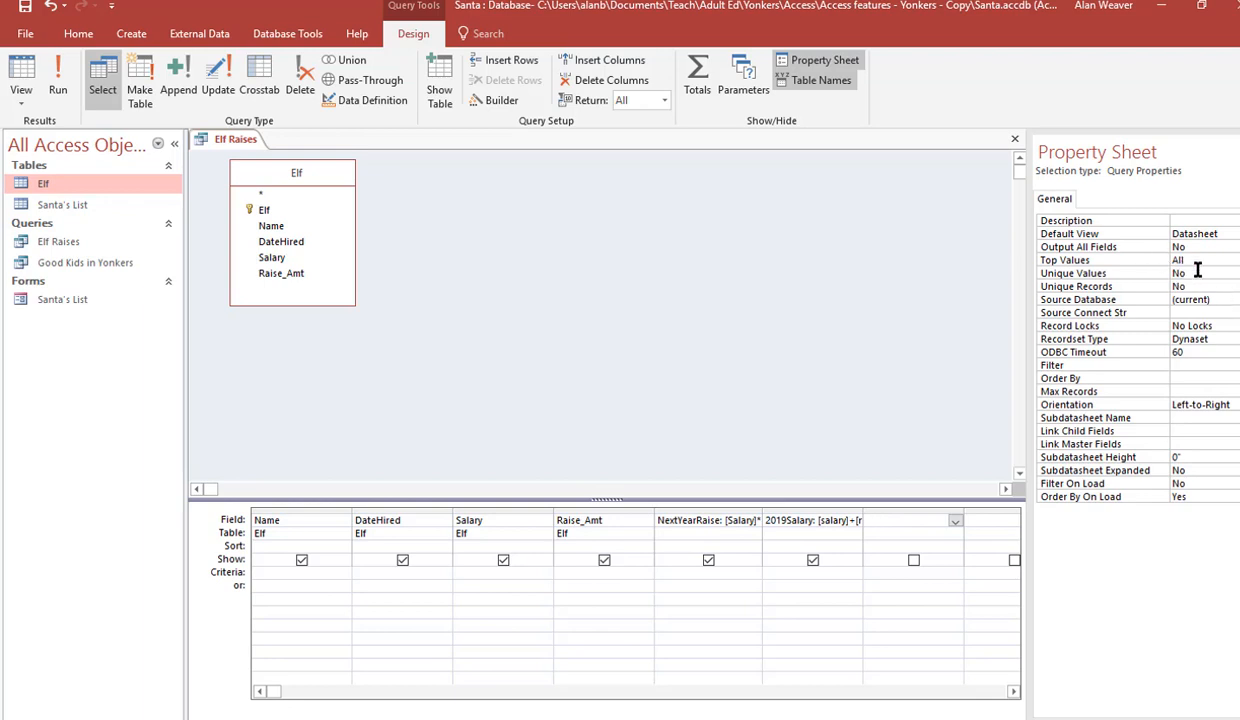
# Set the format of the 2019Salary field to Currency
pyautogui.click(794, 534)
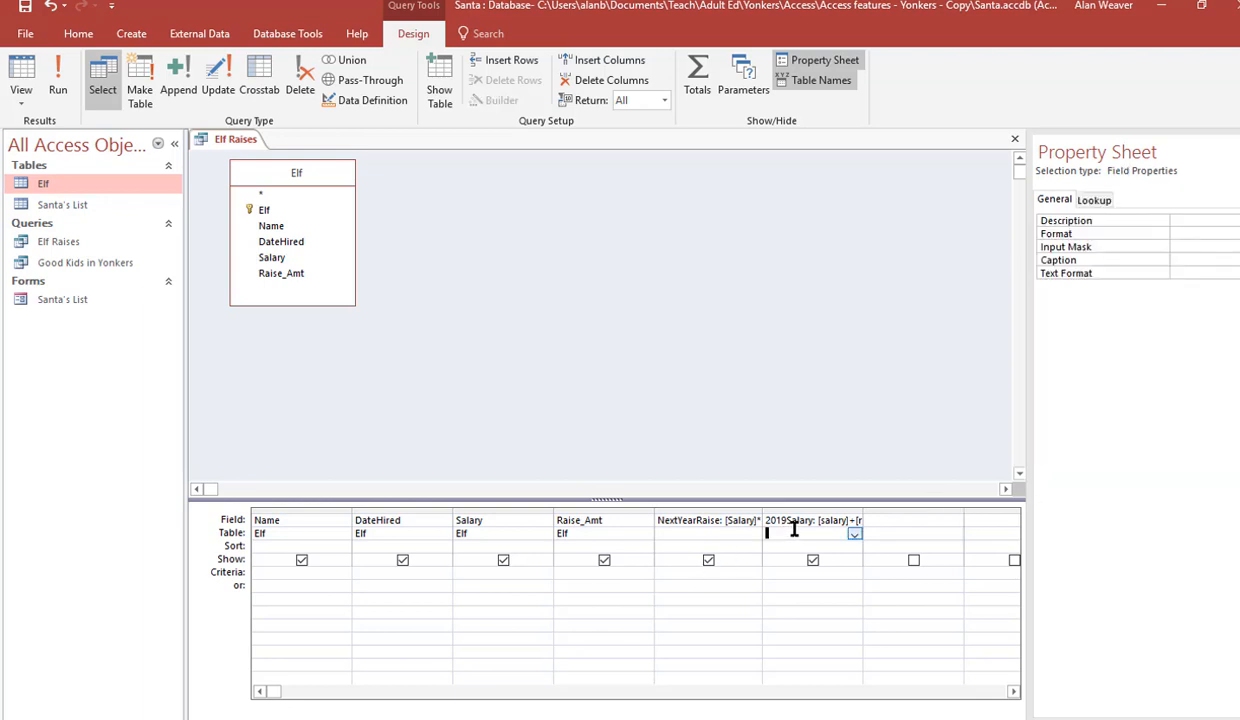
pyautogui.click(1176, 233)
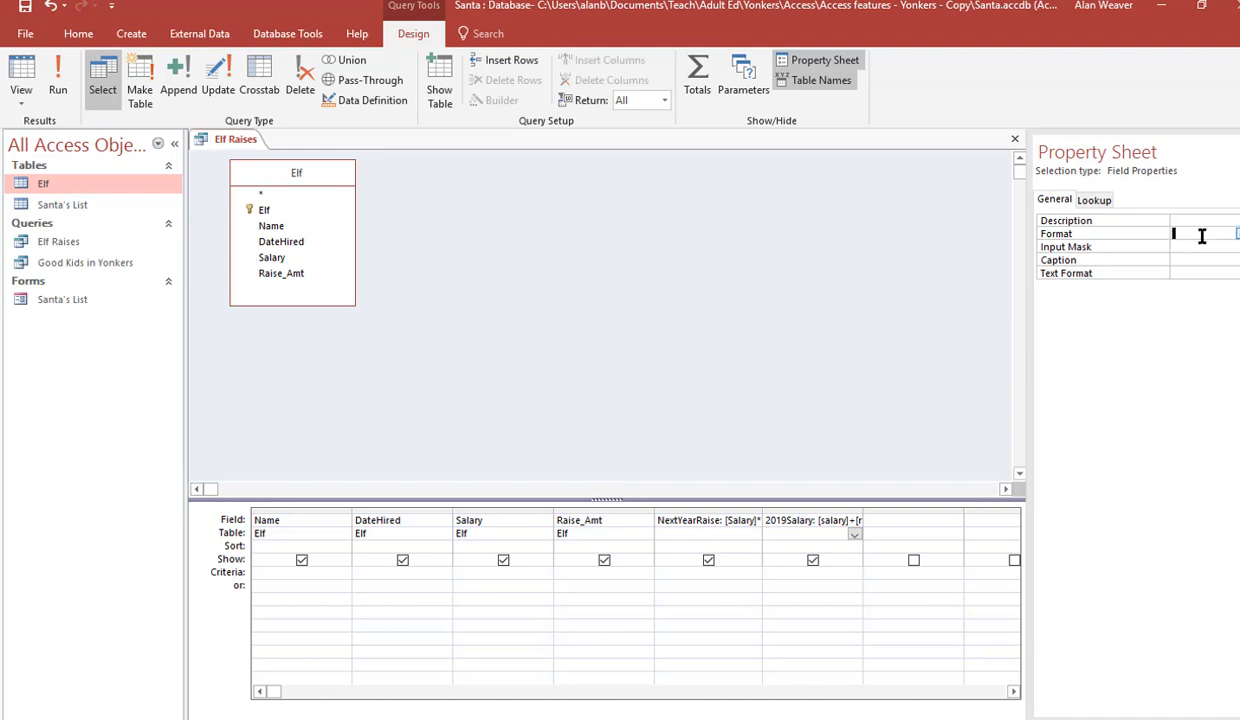
pyautogui.click(1236, 233)
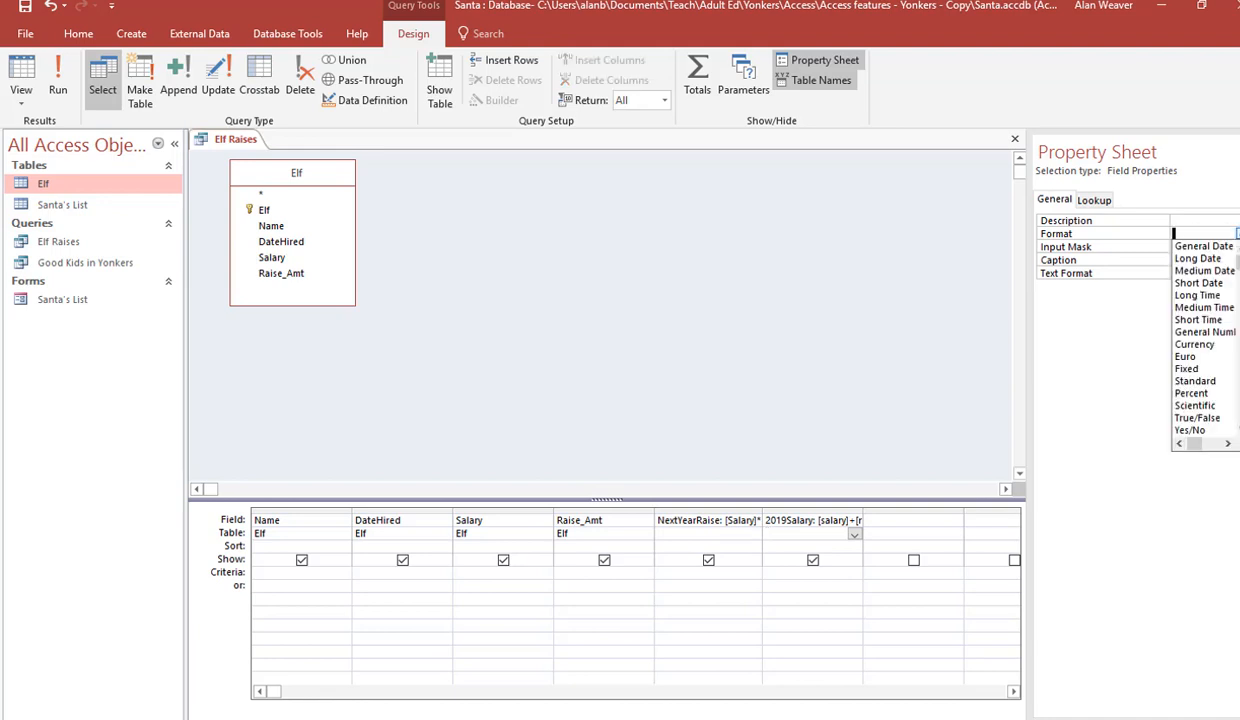
pyautogui.click(1079, 235)
pyautogui.click(1237, 233)
pyautogui.click(1205, 345)
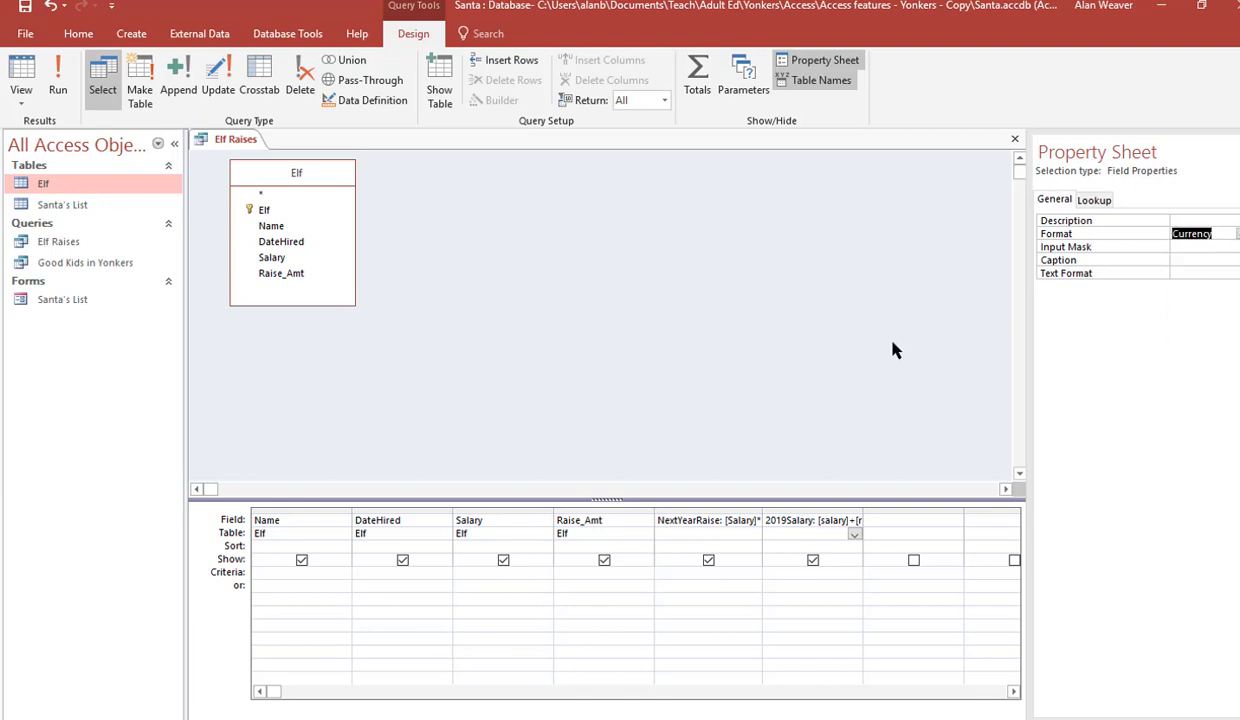
# Run the query and widen the 2019Salary column in the results to fit its values
pyautogui.click(57, 84)
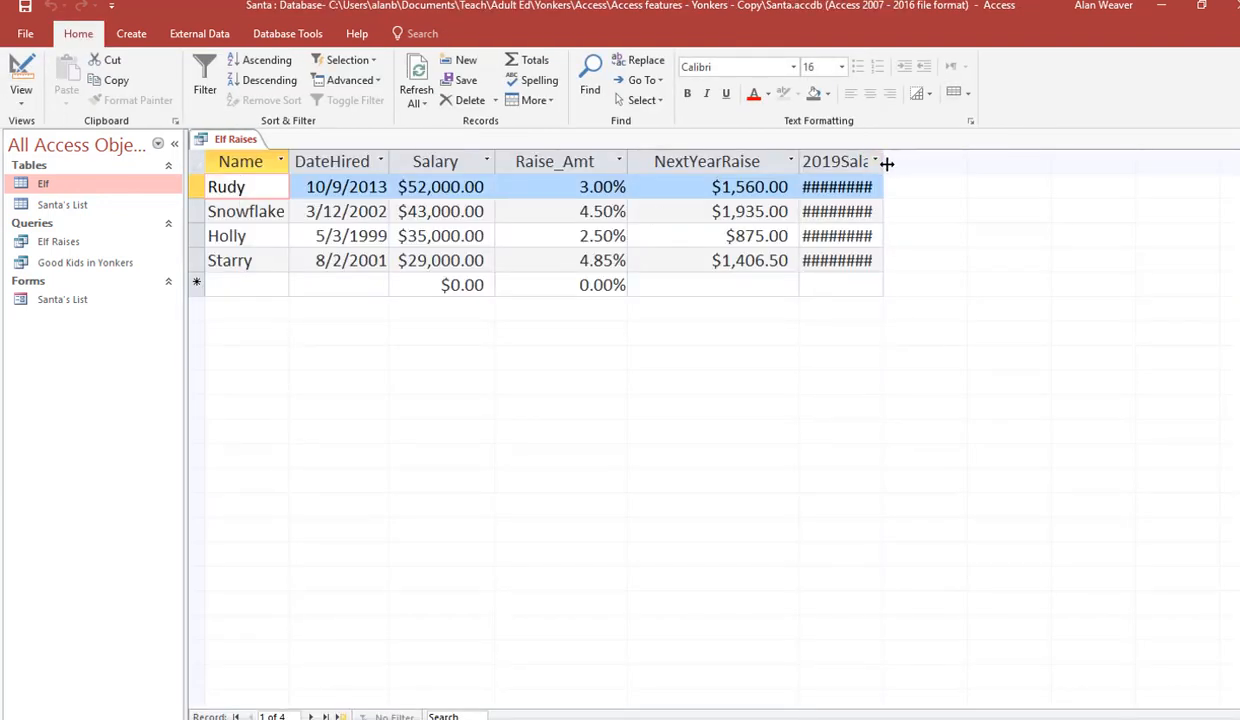
pyautogui.moveTo(885, 163); pyautogui.dragTo(918, 163)
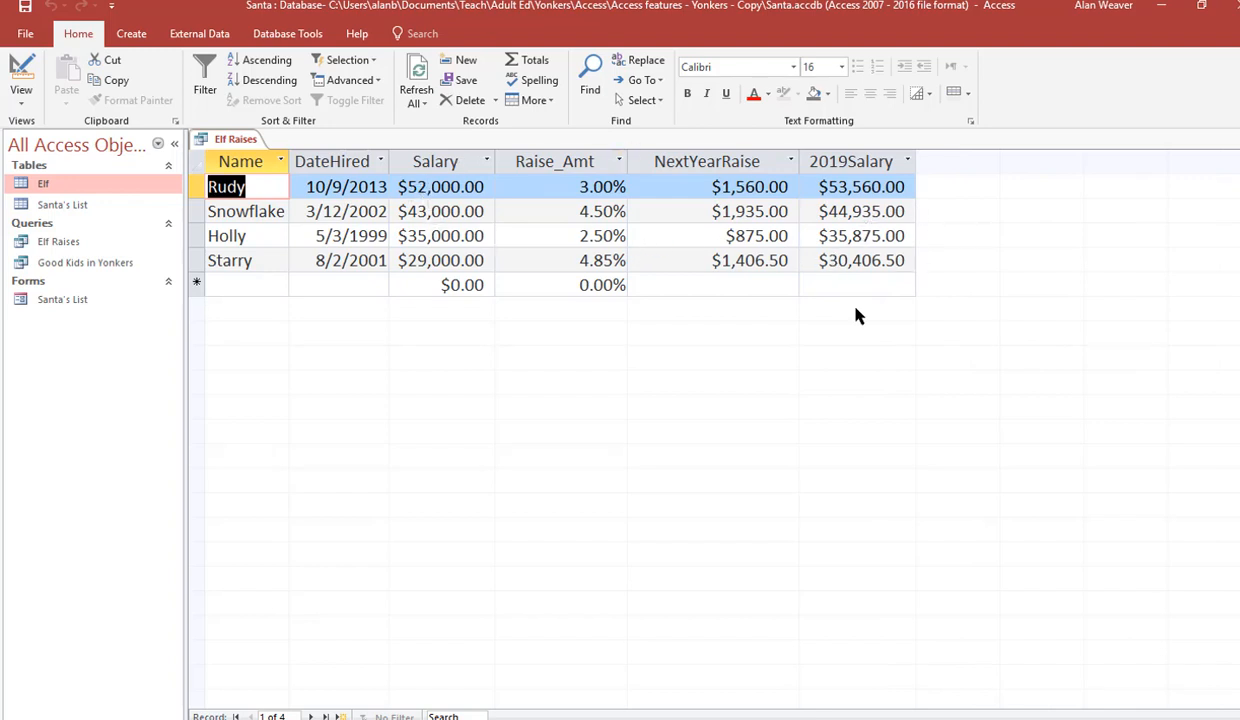
# Return to the query design and hide the Salary, Raise_Amt and NextYearRaise fields from the results
pyautogui.click(24, 82)
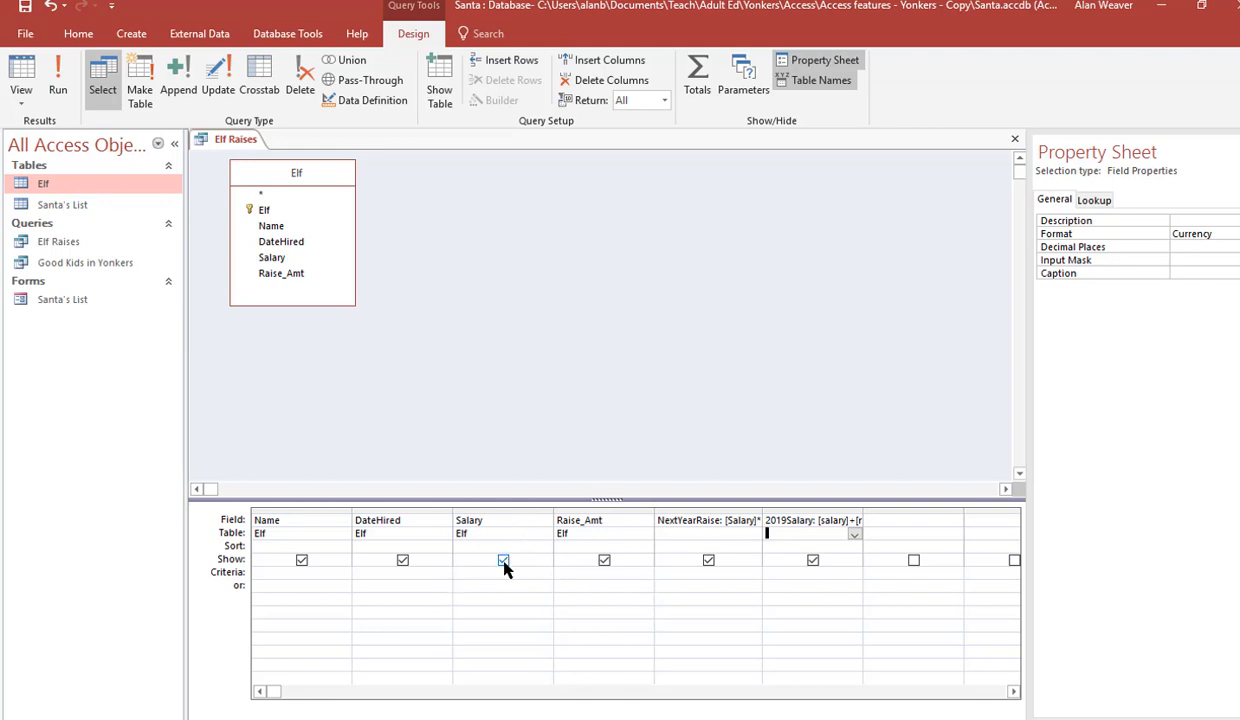
pyautogui.click(503, 560)
pyautogui.click(604, 560)
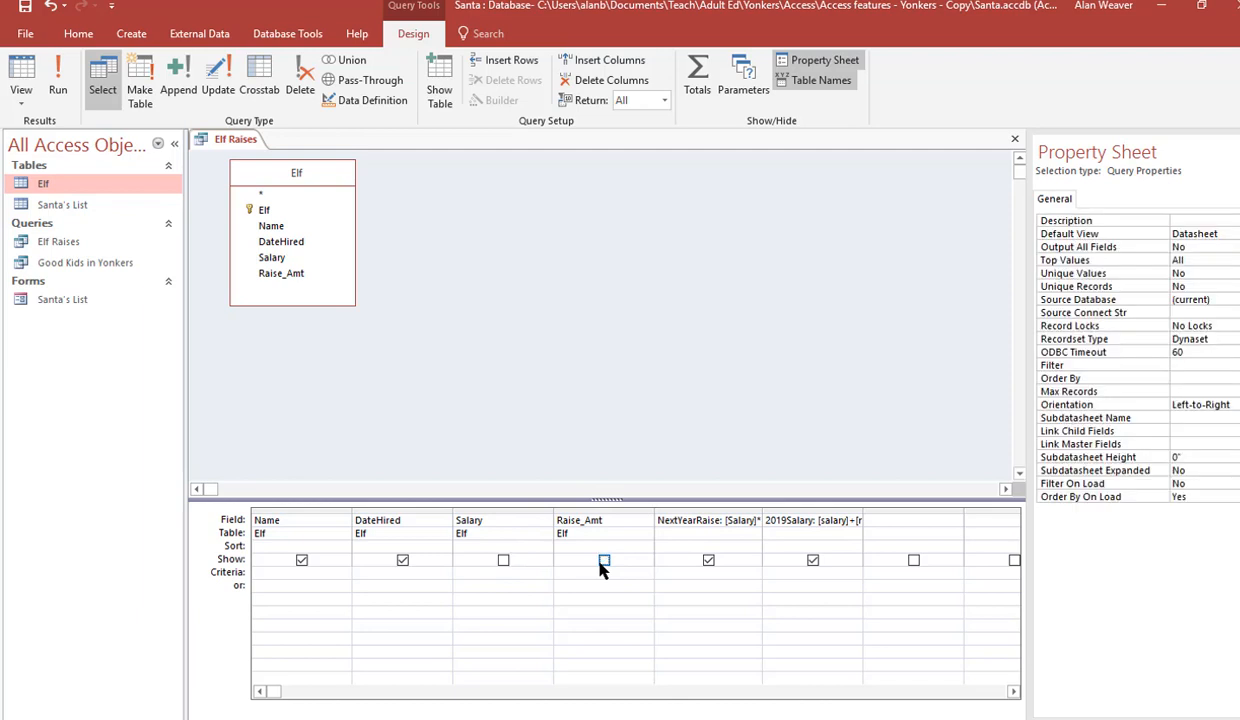
pyautogui.click(688, 572)
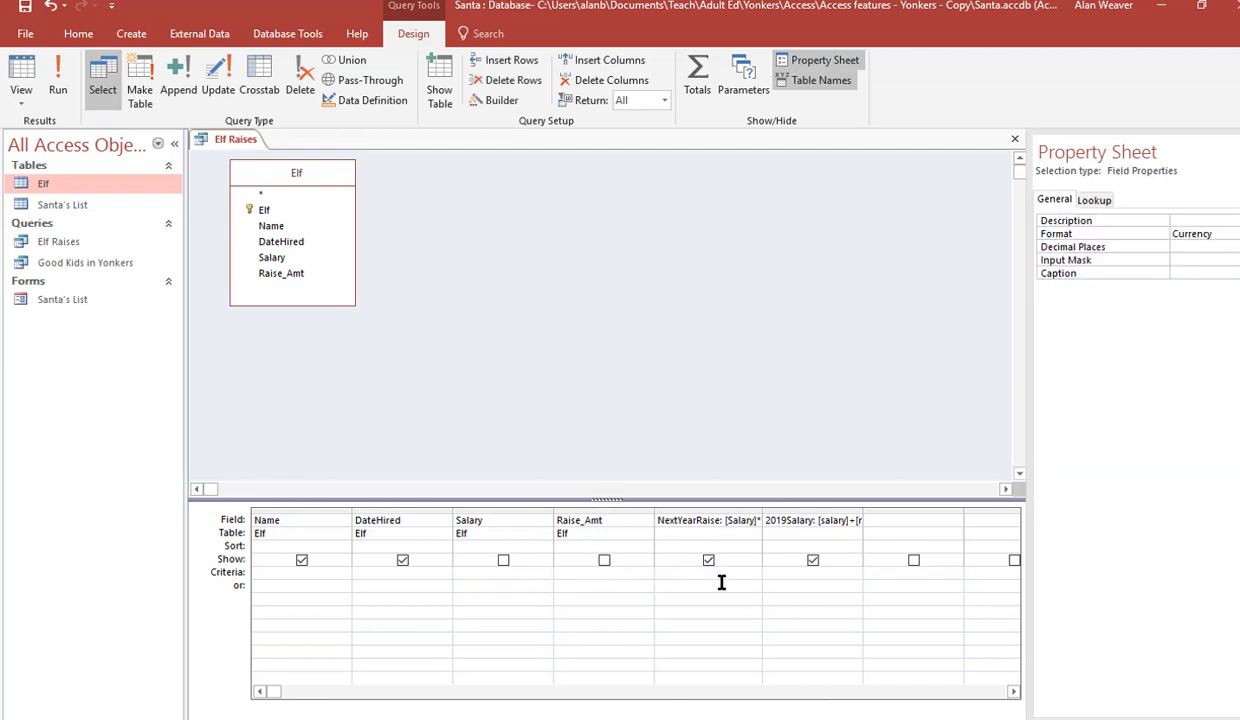
pyautogui.click(708, 560)
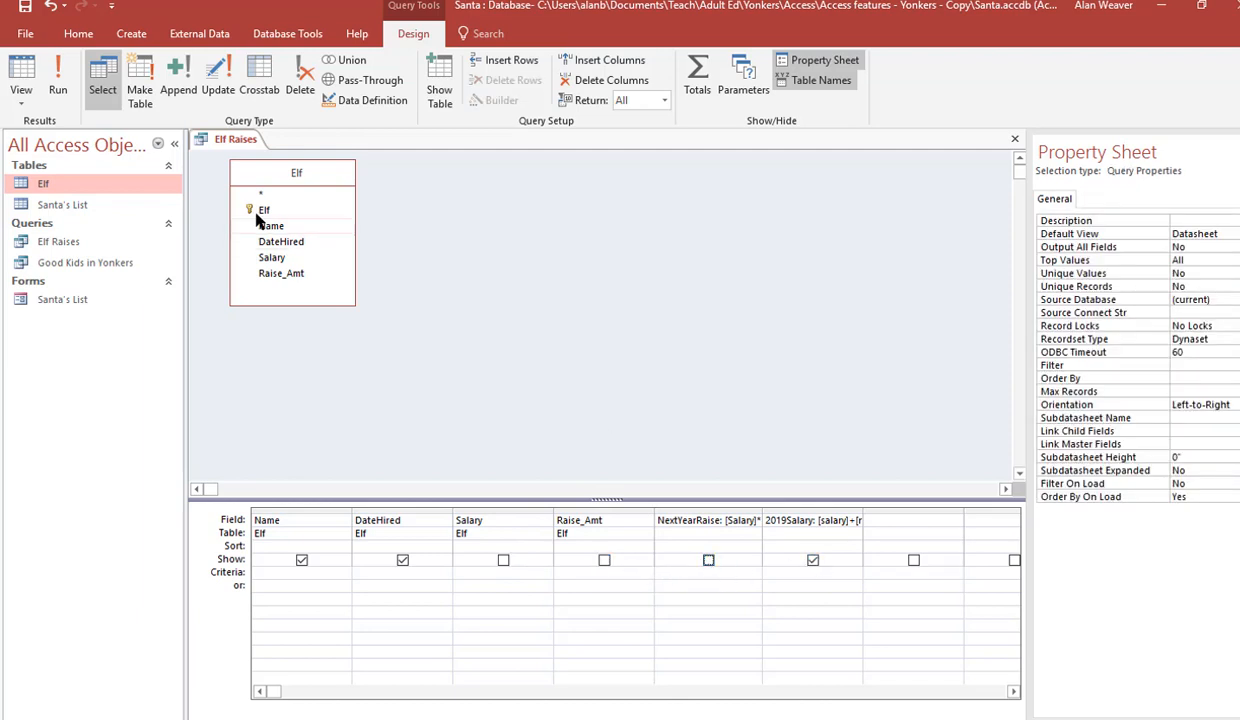
# Run the query with the nextyearraise parameter left blank and return to its design
pyautogui.click(58, 80)
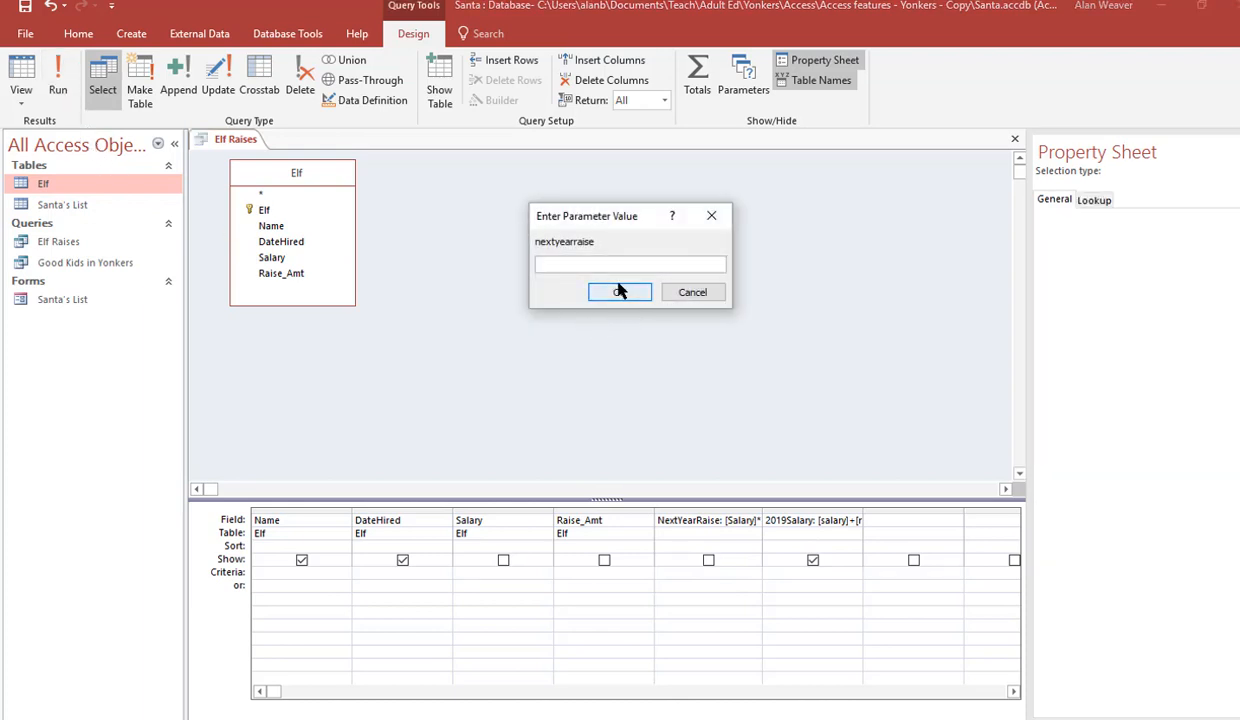
pyautogui.click(619, 291)
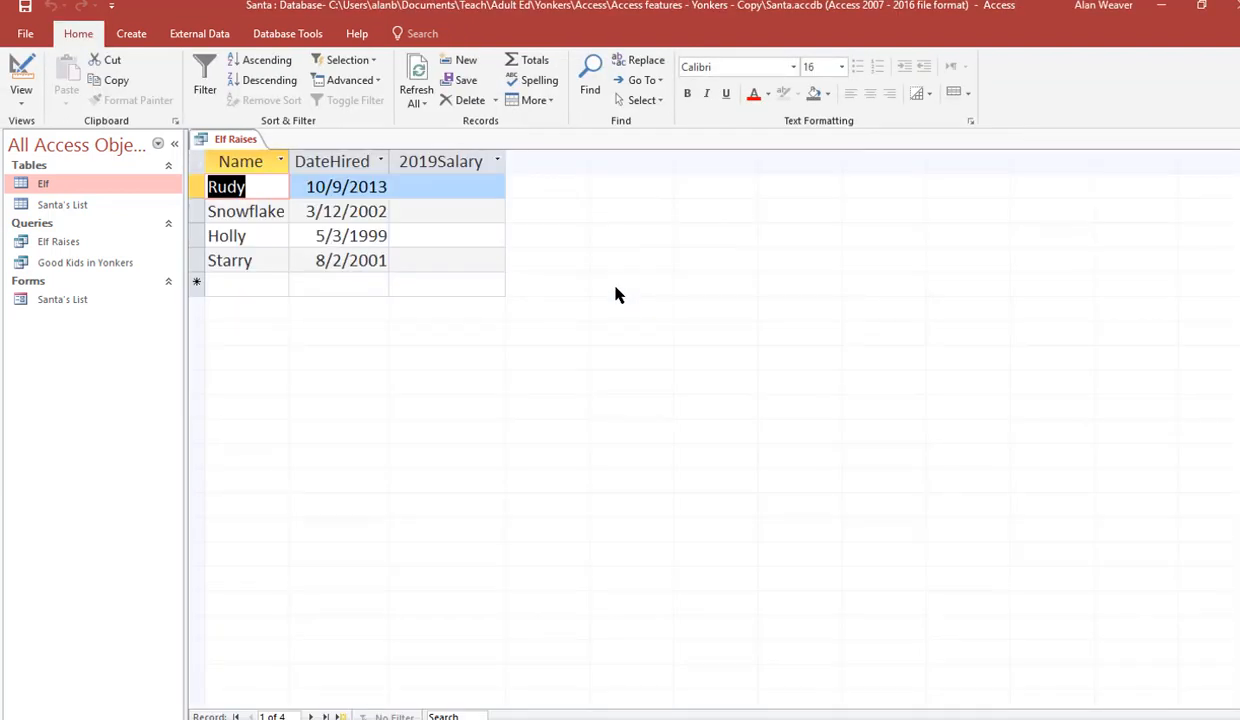
pyautogui.click(22, 82)
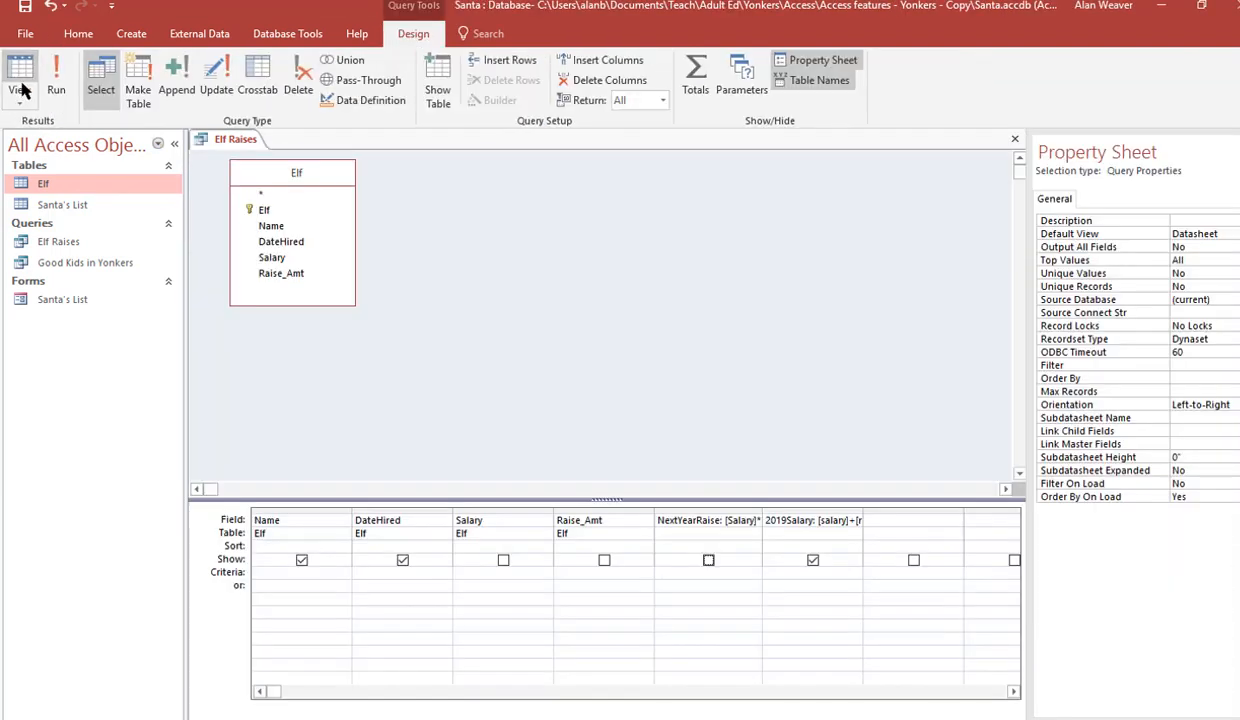
# Show the Salary, Raise_Amt and NextYearRaise fields in the results again and run the query
pyautogui.click(707, 562)
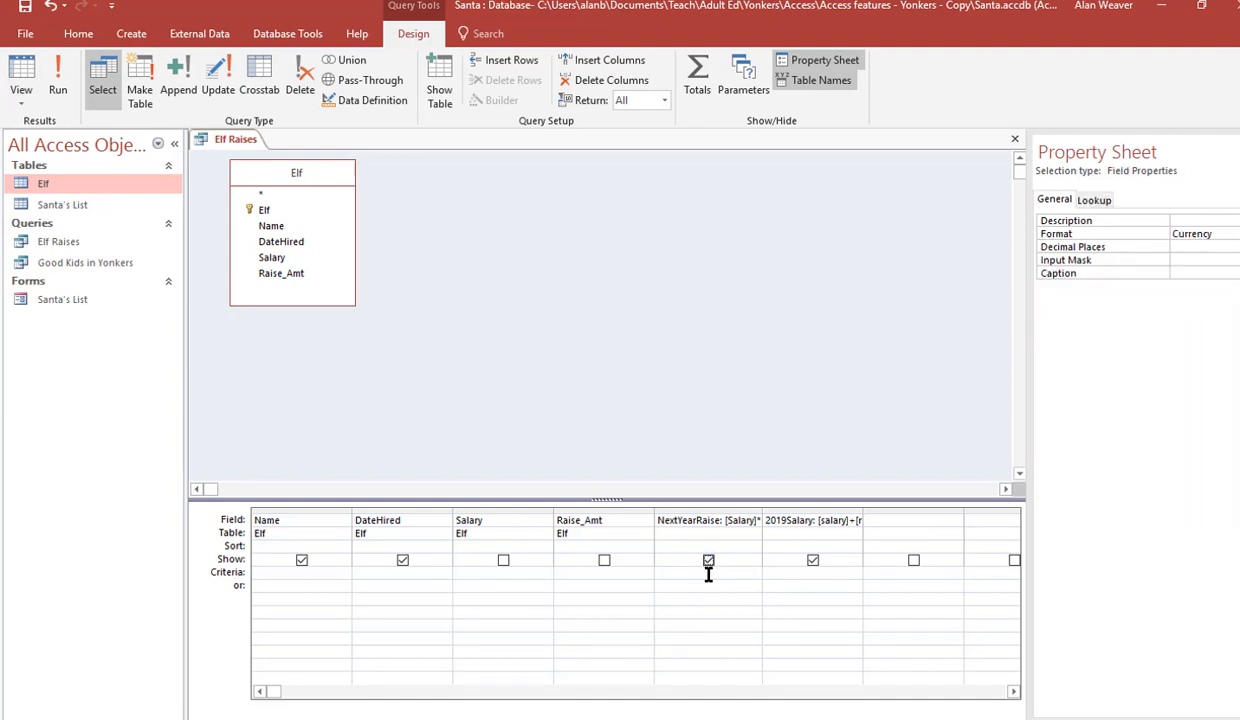
pyautogui.click(709, 563)
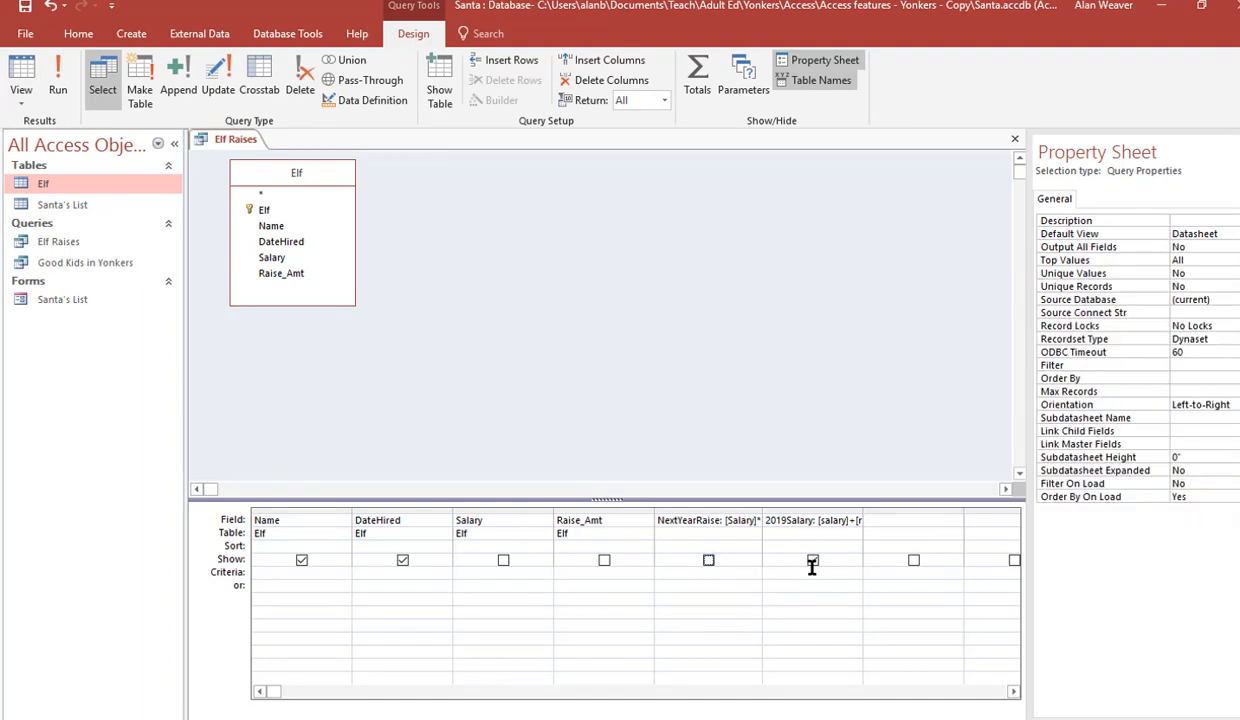
pyautogui.click(812, 566)
pyautogui.click(708, 562)
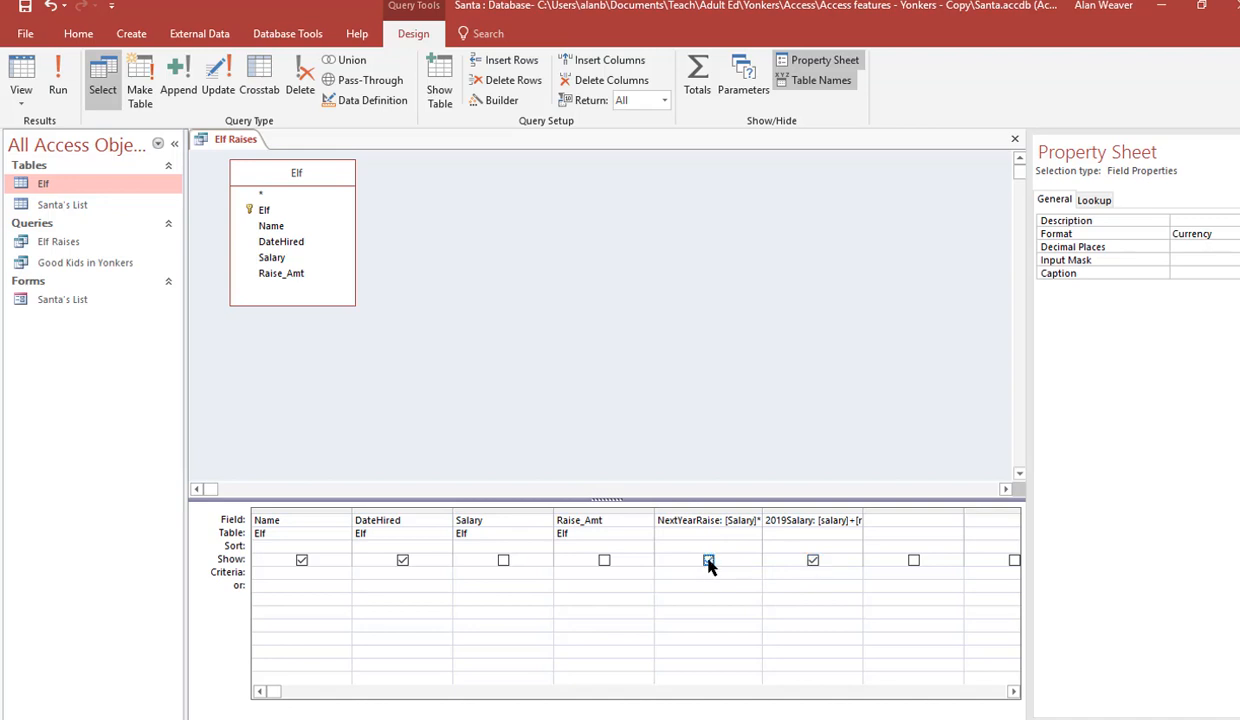
pyautogui.click(603, 563)
pyautogui.click(604, 562)
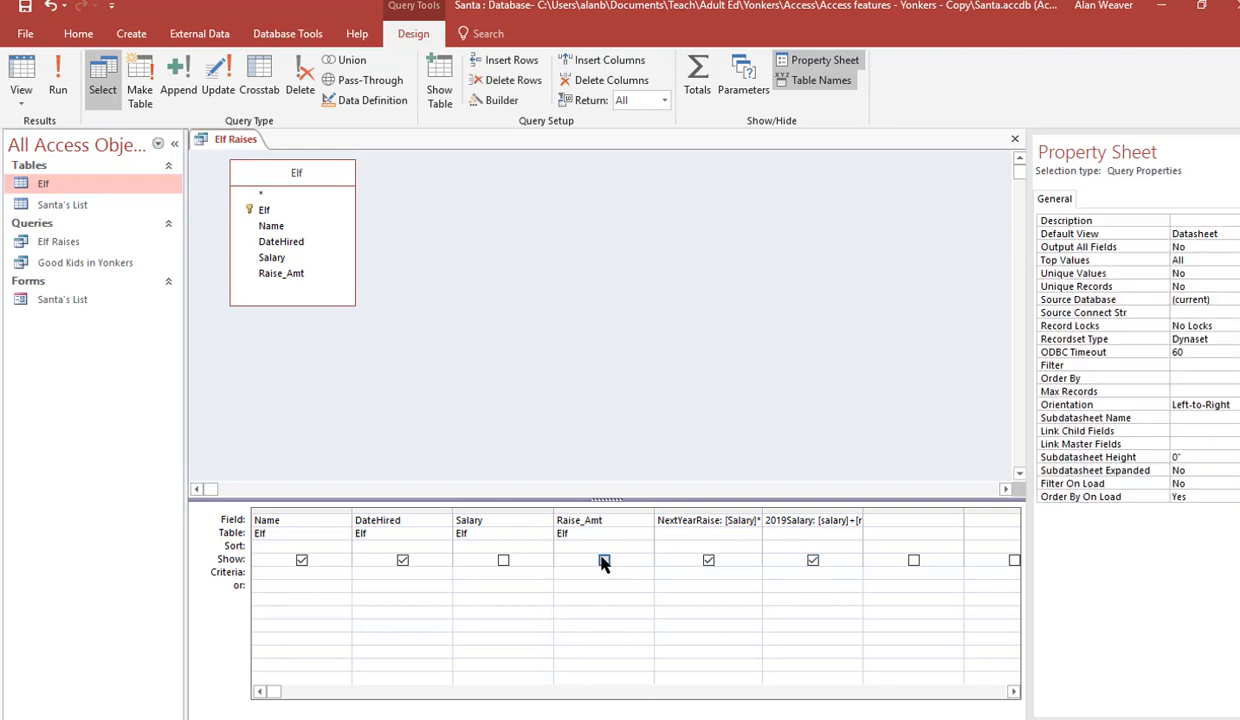
pyautogui.click(504, 562)
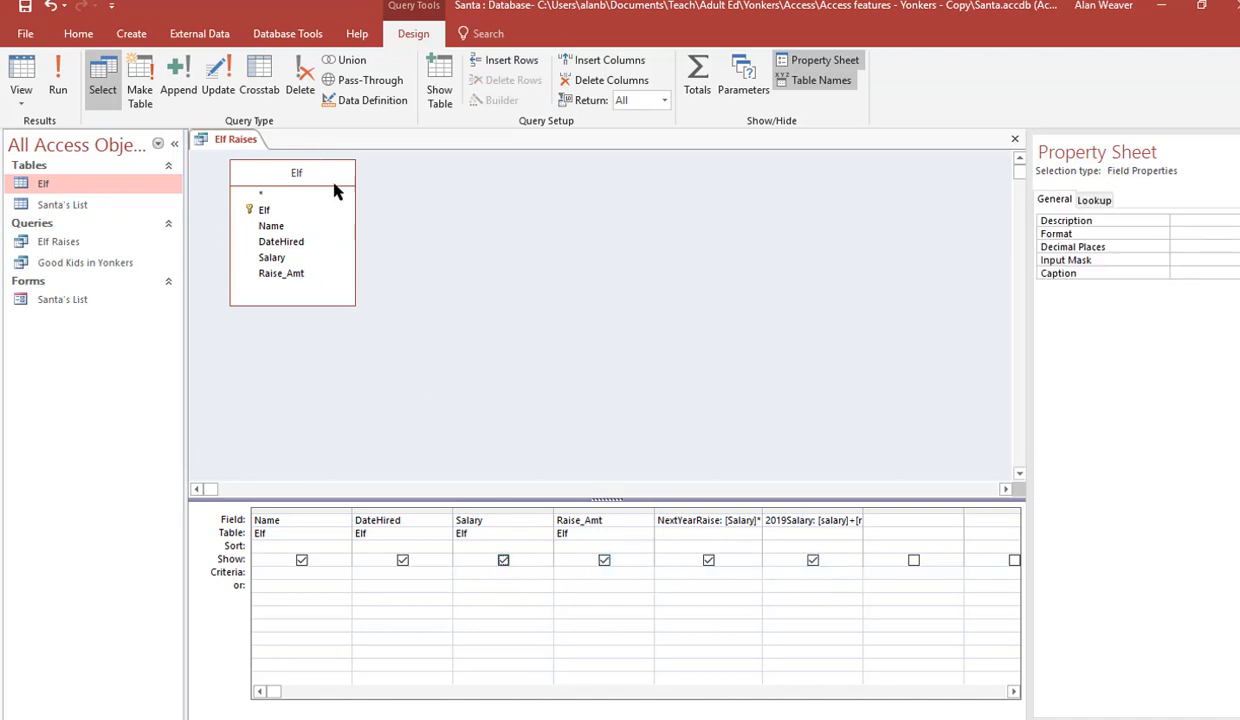
pyautogui.click(58, 85)
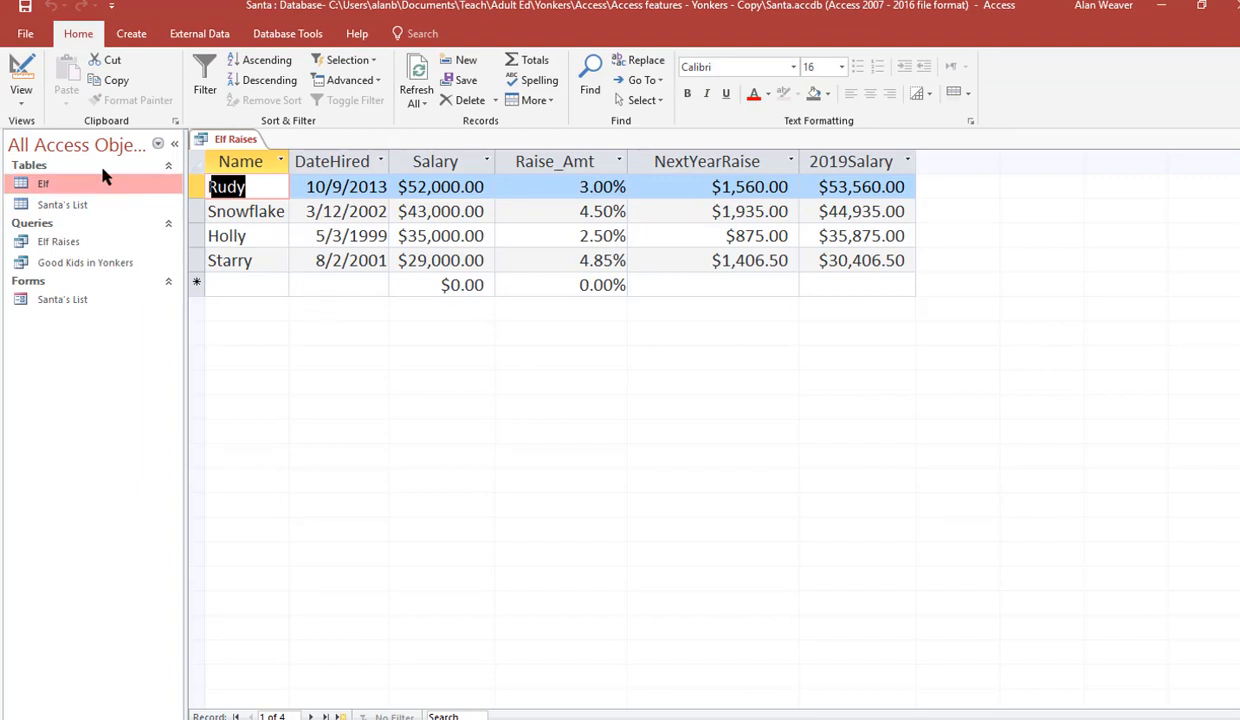
# Return to the query design, hide the Raise_Amt and Salary fields, and run the query
pyautogui.click(22, 72)
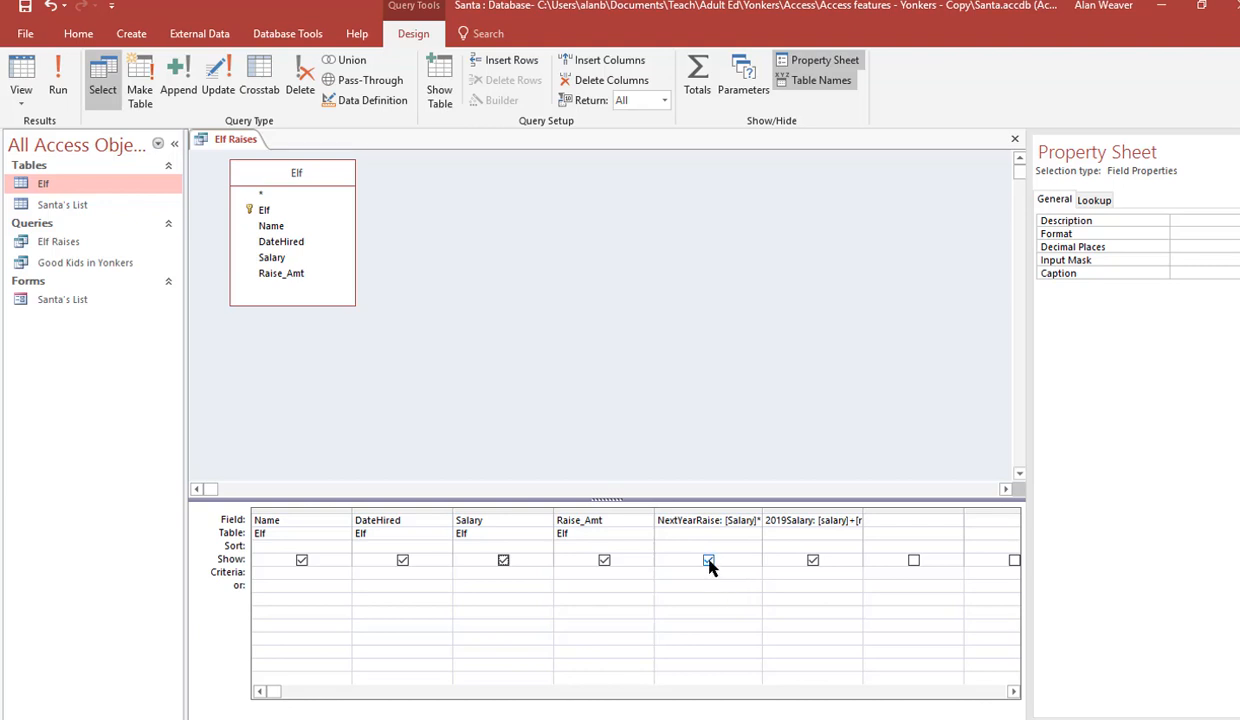
pyautogui.click(608, 564)
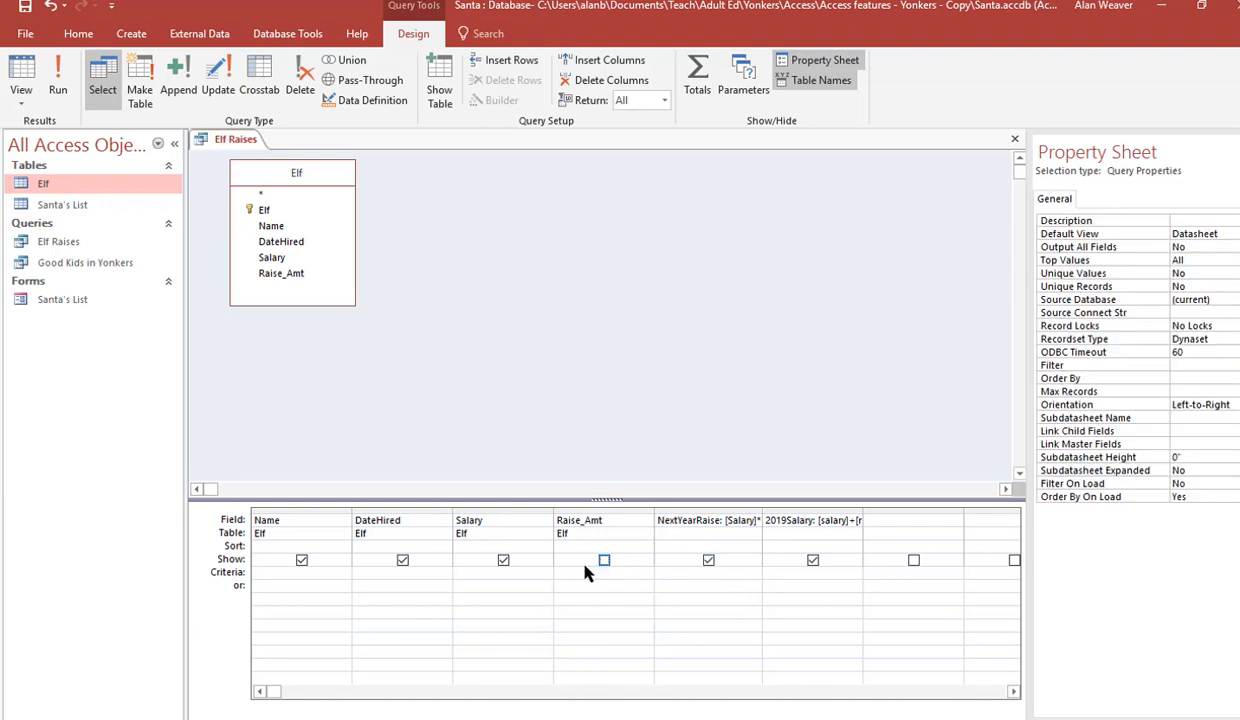
pyautogui.click(504, 562)
pyautogui.click(58, 80)
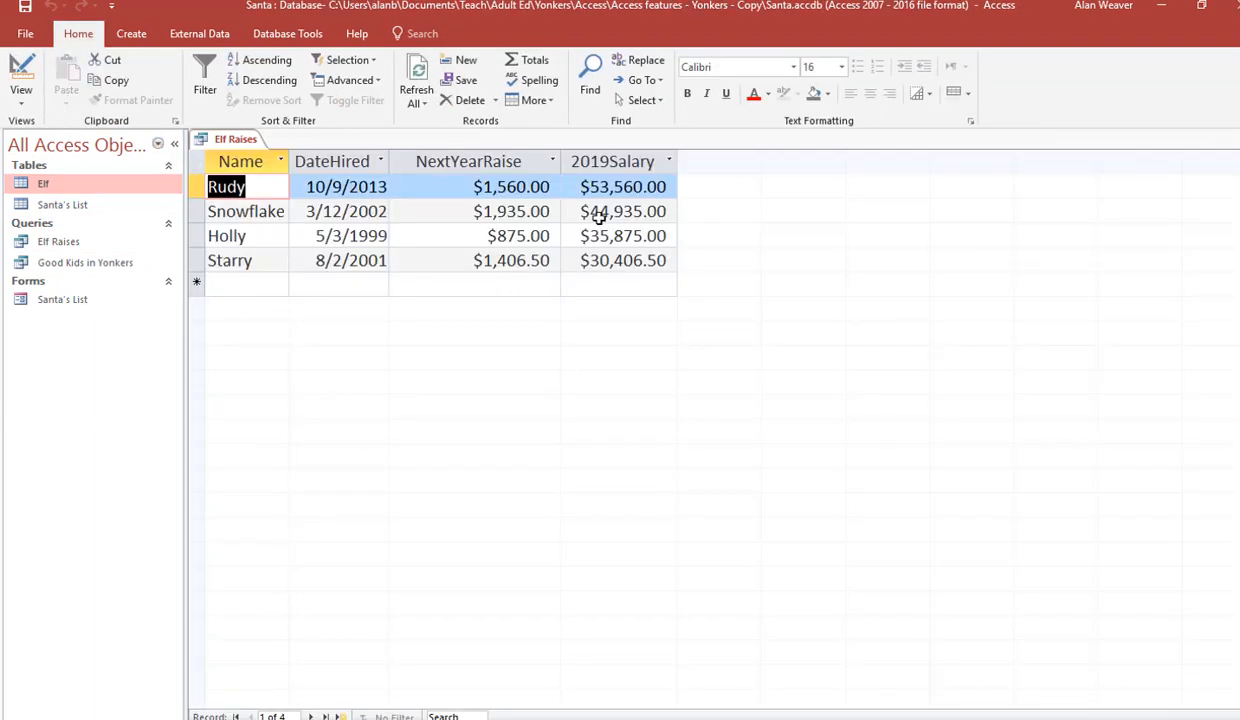
# Hide the NextYearRaise field in the query design and run the query, leaving the nextyearraise parameter blank
pyautogui.click(21, 70)
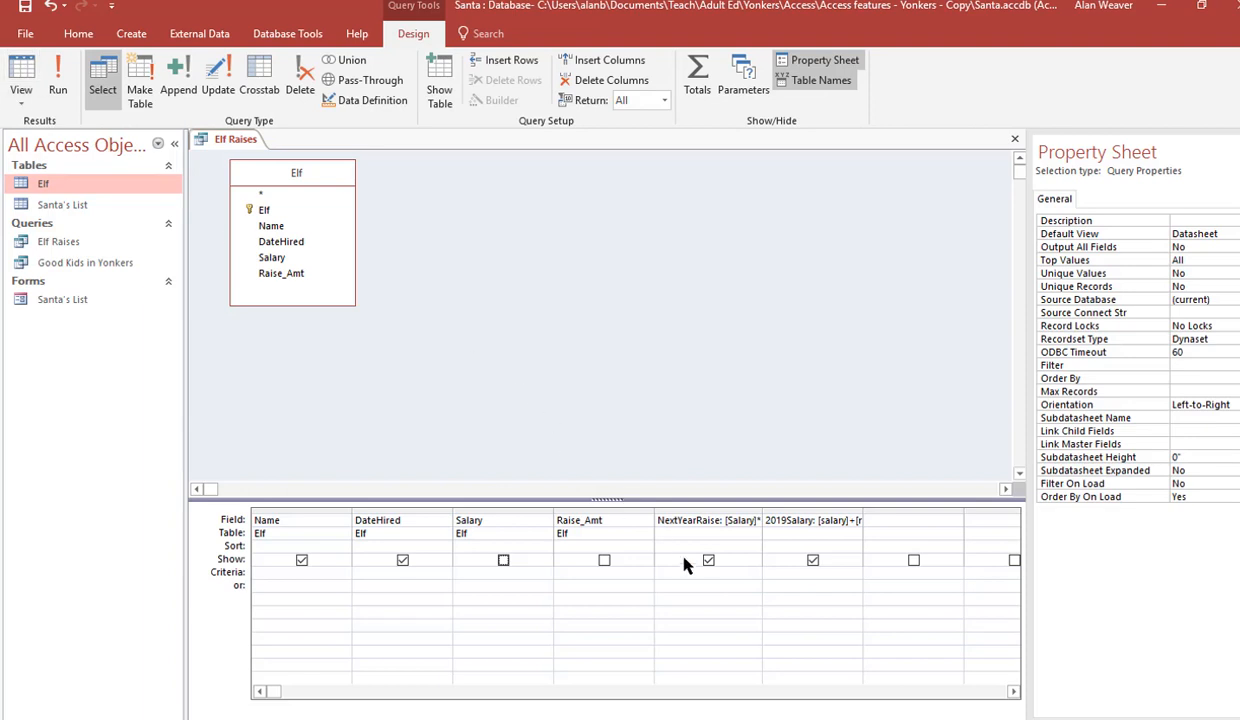
pyautogui.click(708, 561)
pyautogui.click(62, 92)
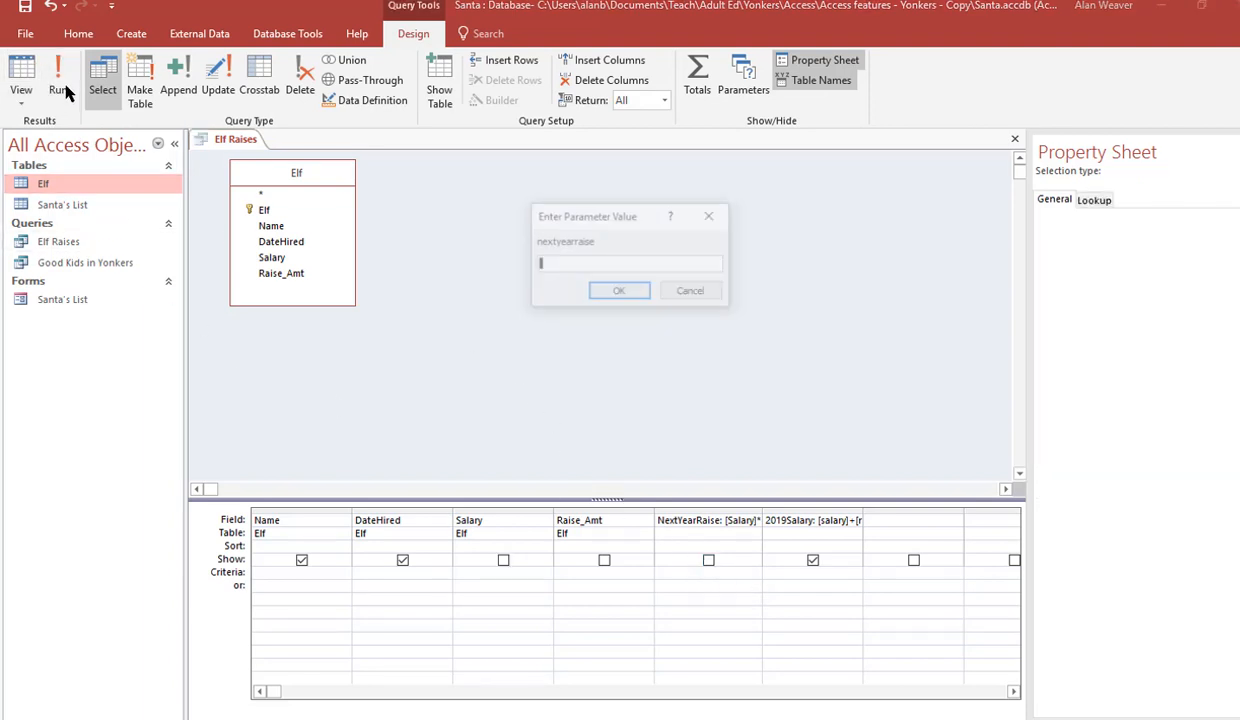
pyautogui.click(630, 293)
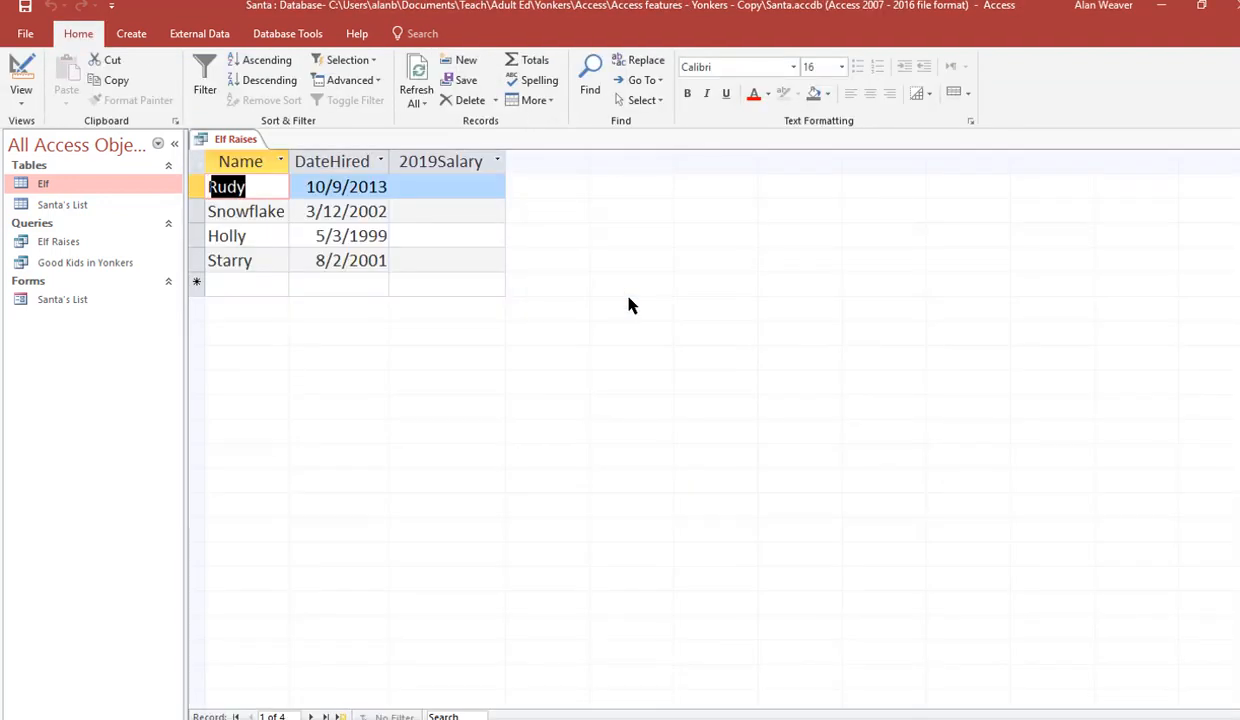
# Return to the query design, show the NextYearRaise field again and run the query
pyautogui.click(22, 80)
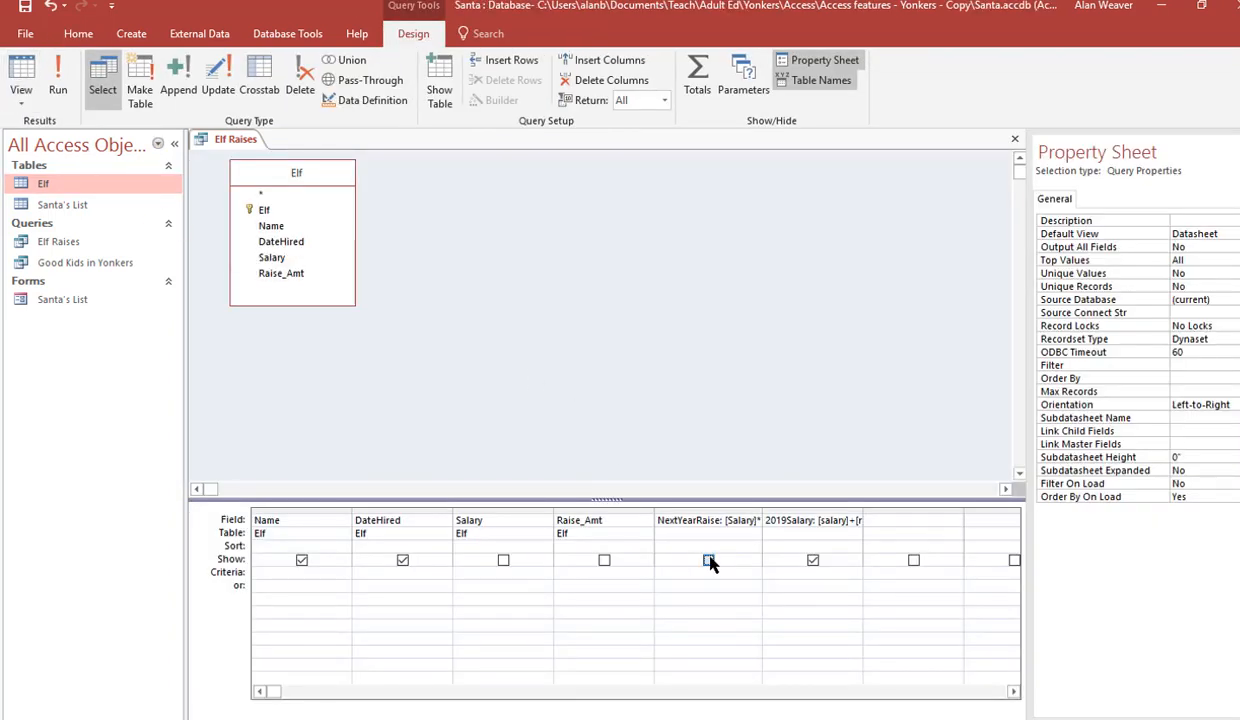
pyautogui.click(708, 560)
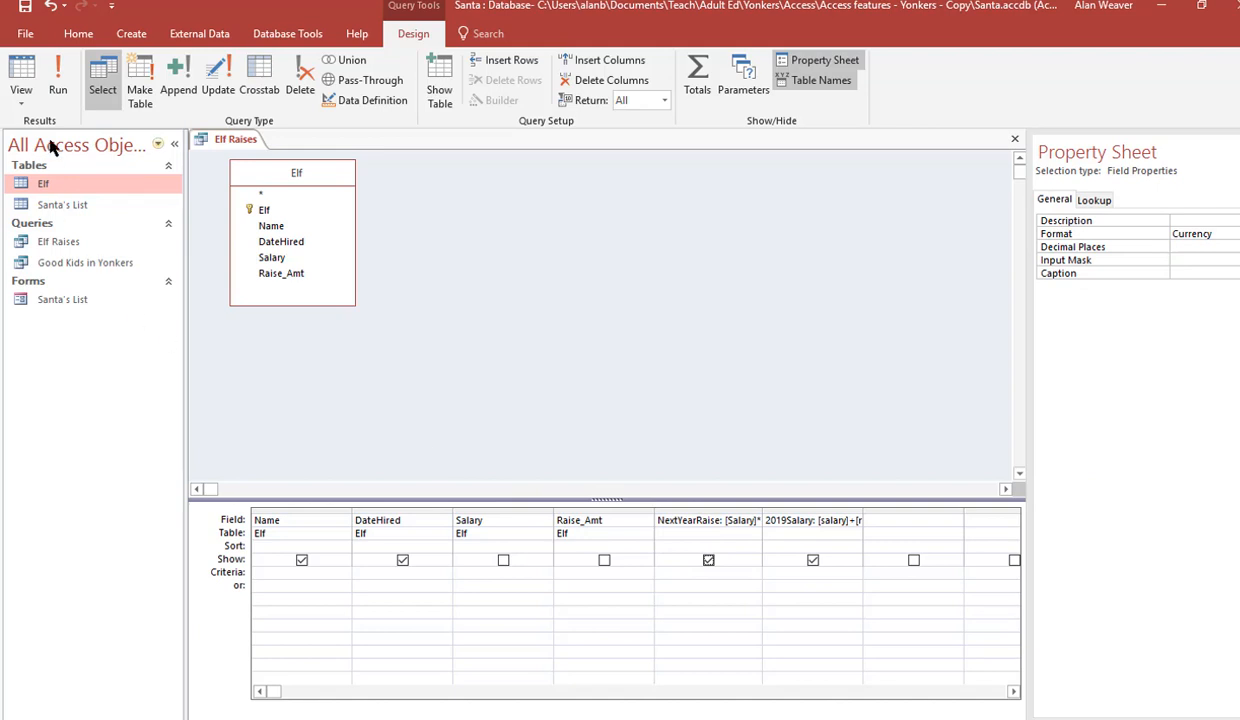
pyautogui.click(58, 90)
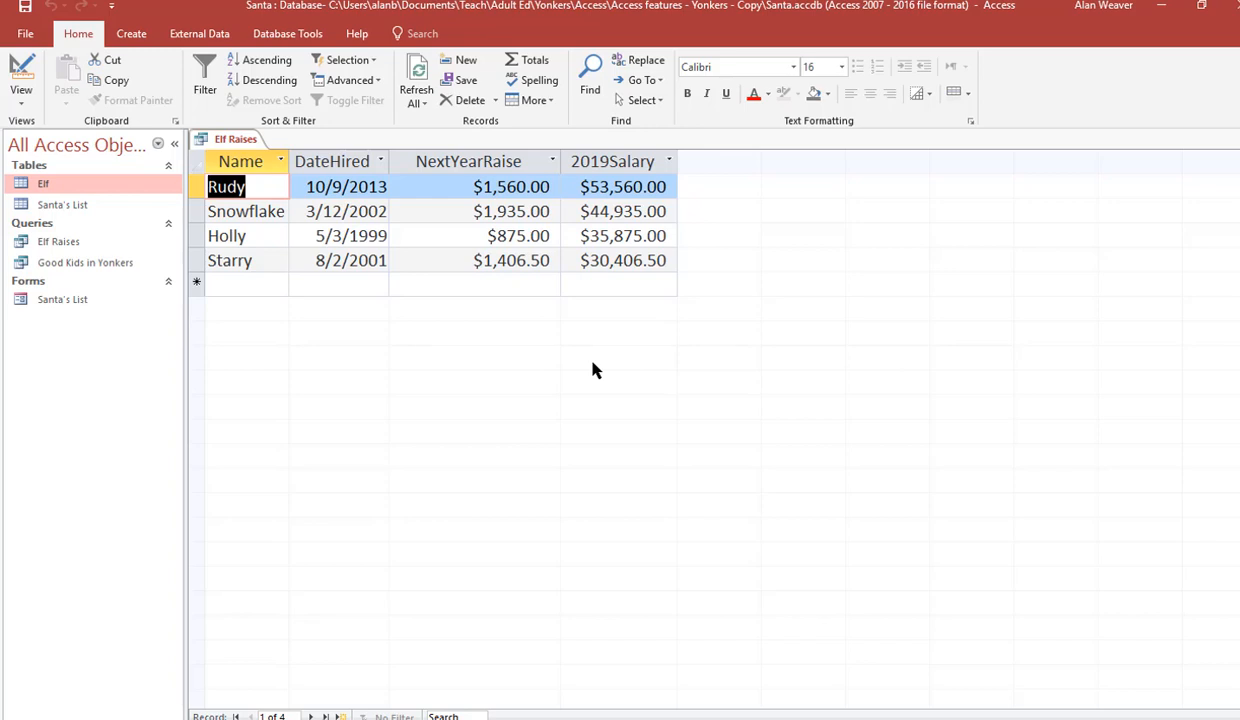
# Show the Salary field again in the query design and run the query
pyautogui.click(27, 88)
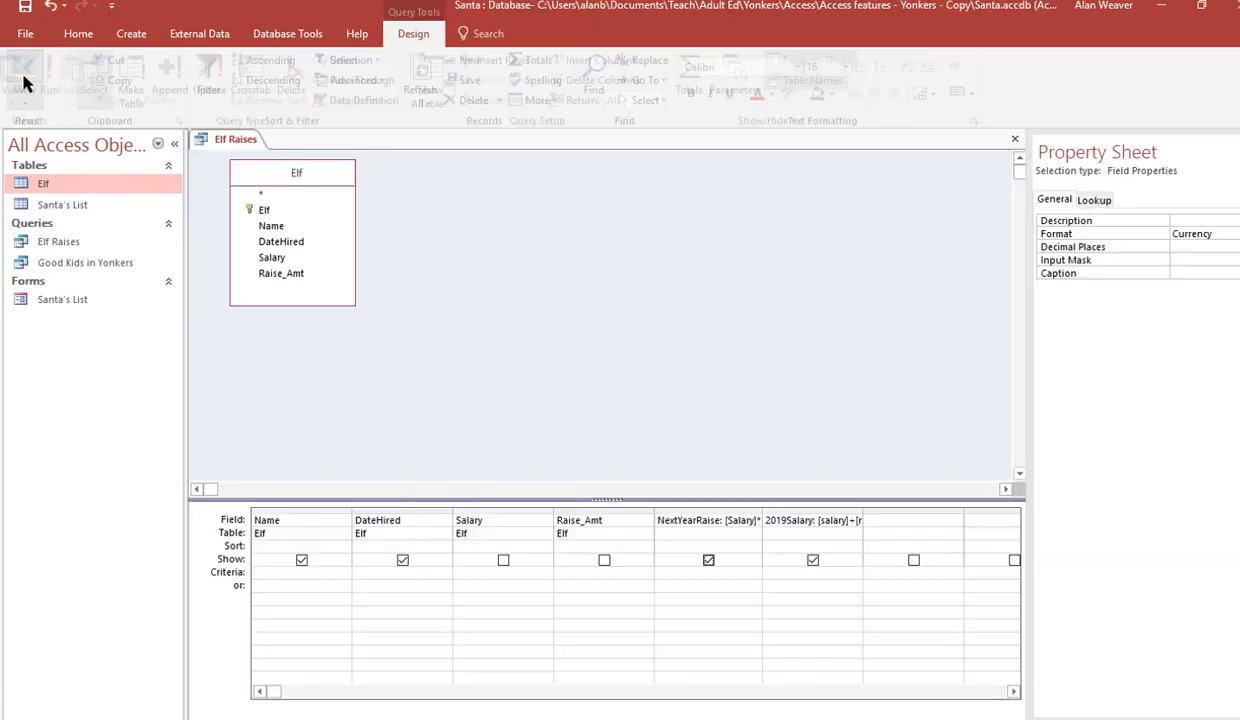
pyautogui.click(503, 560)
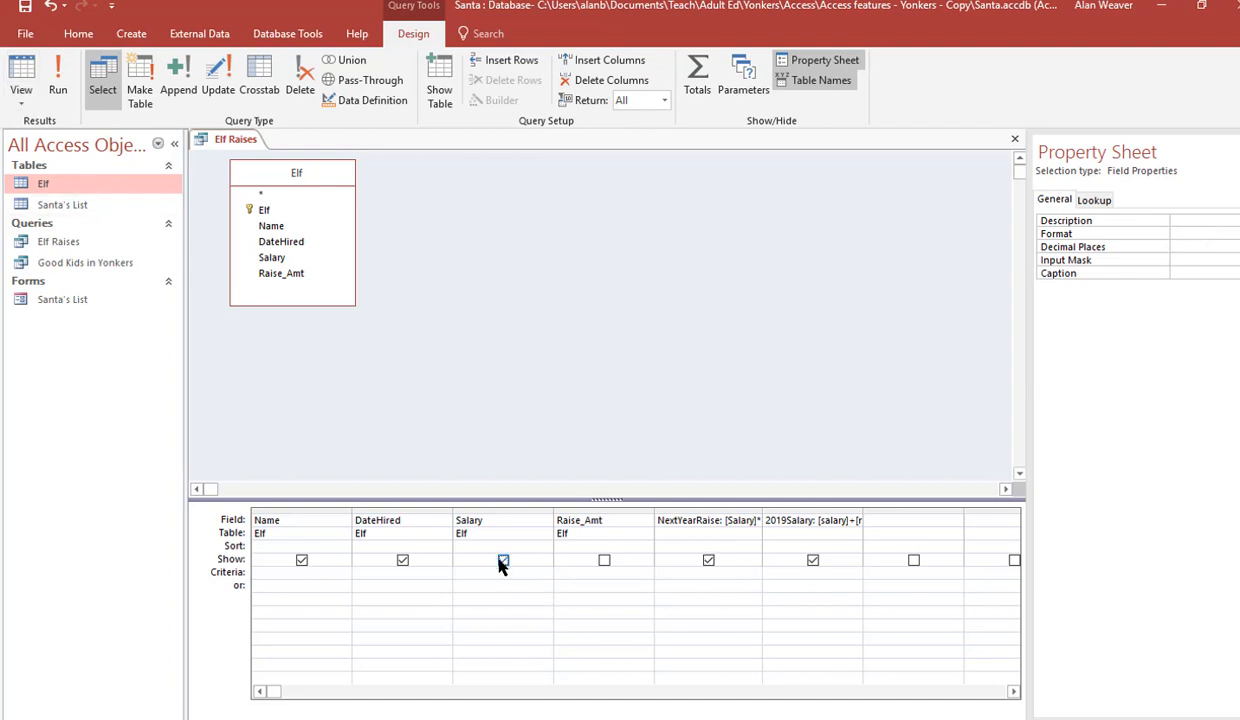
pyautogui.click(58, 78)
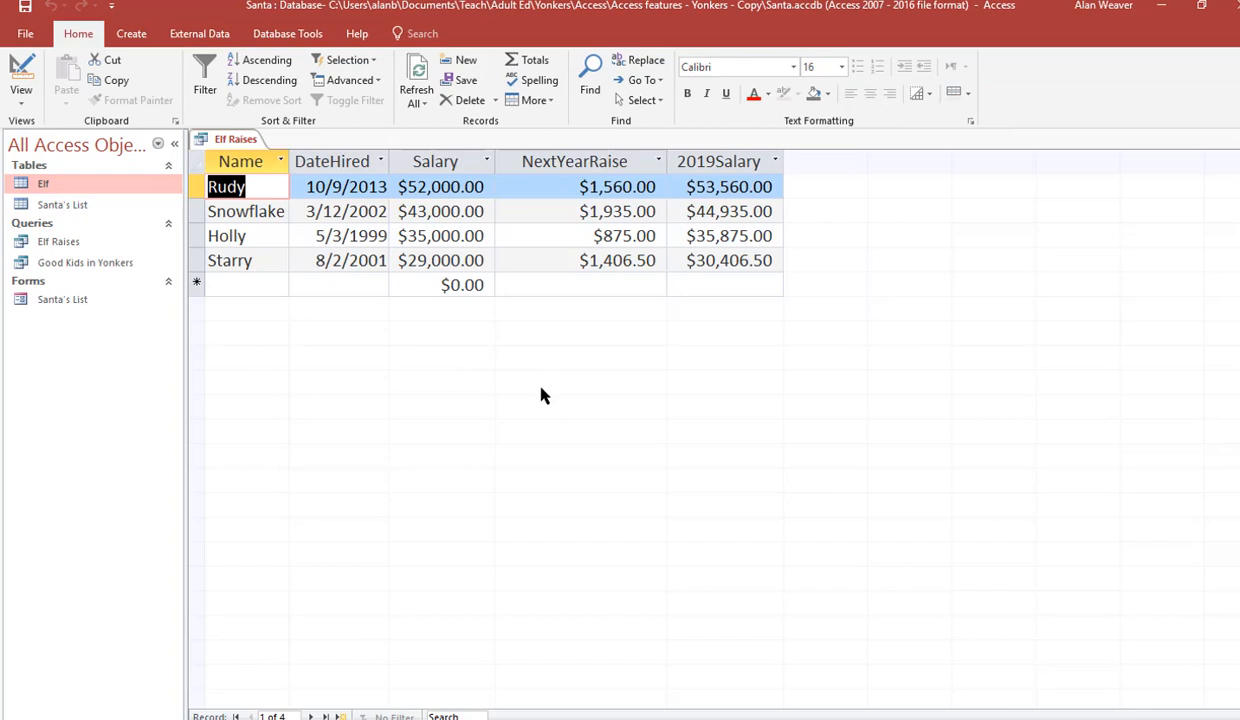